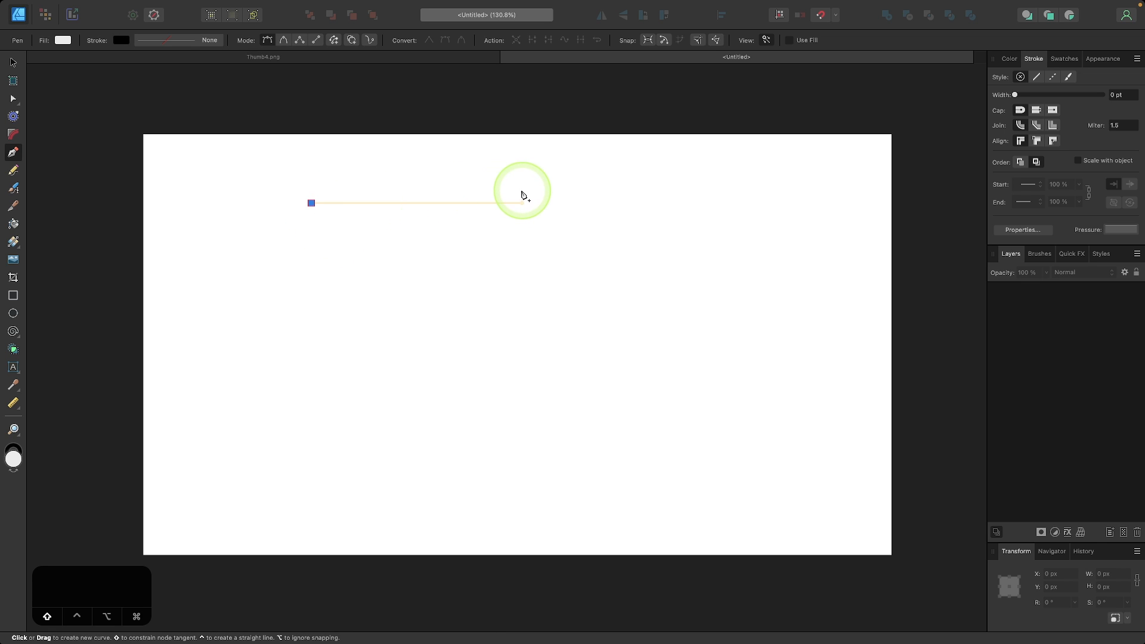
Step: Draw a straight horizontal line about 1127 px long across the upper page with the Pen tool and set its stroke width to 2 pt
{"action": "left_click", "coordinate": [752, 205]}
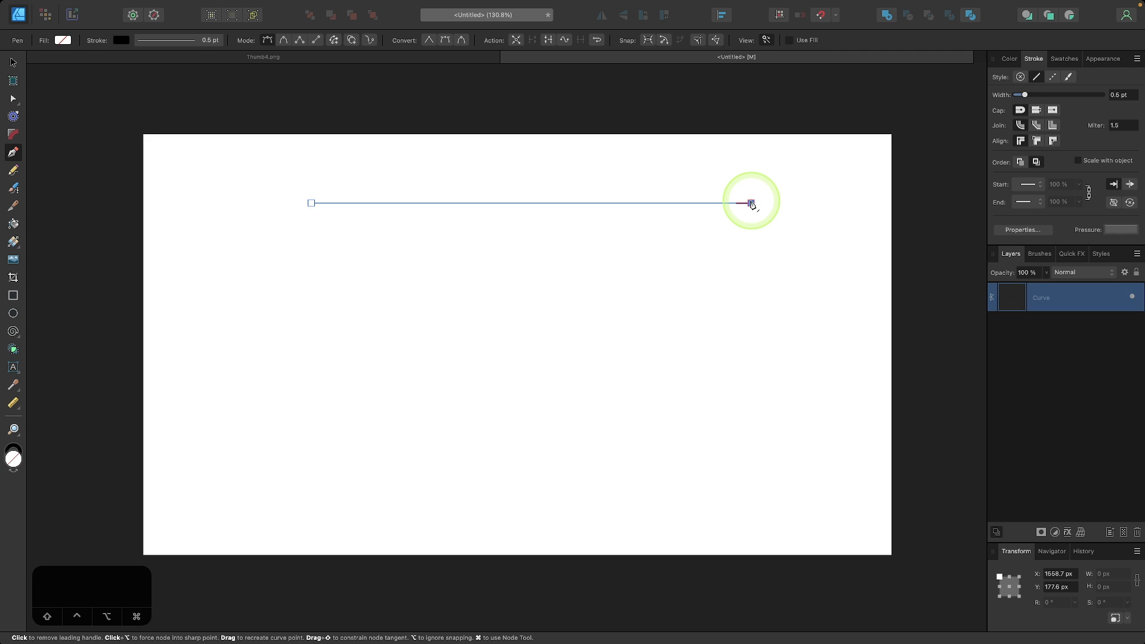
{"action": "key", "text": "Escape"}
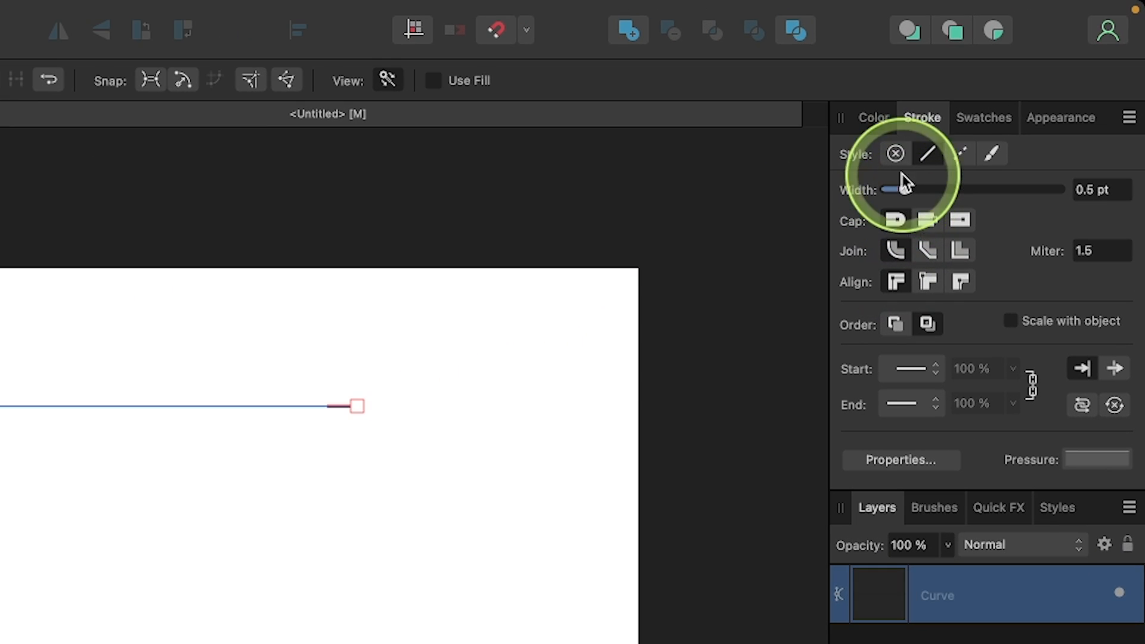
{"action": "left_click_drag", "start_coordinate": [904, 189], "coordinate": [941, 190]}
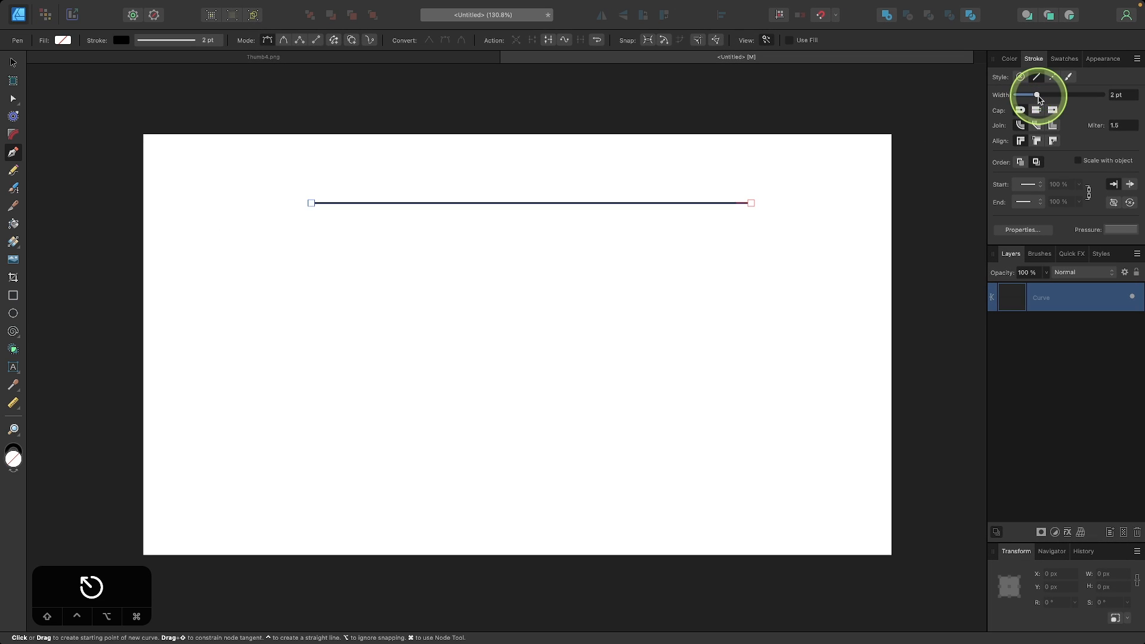
Step: Duplicate the horizontal line and place the copy about 11 px directly below the original
{"action": "left_click", "coordinate": [15, 63]}
{"action": "left_click", "coordinate": [303, 202]}
{"action": "scroll", "coordinate": [303, 202], "scroll_direction": "up", "scroll_amount": 5}
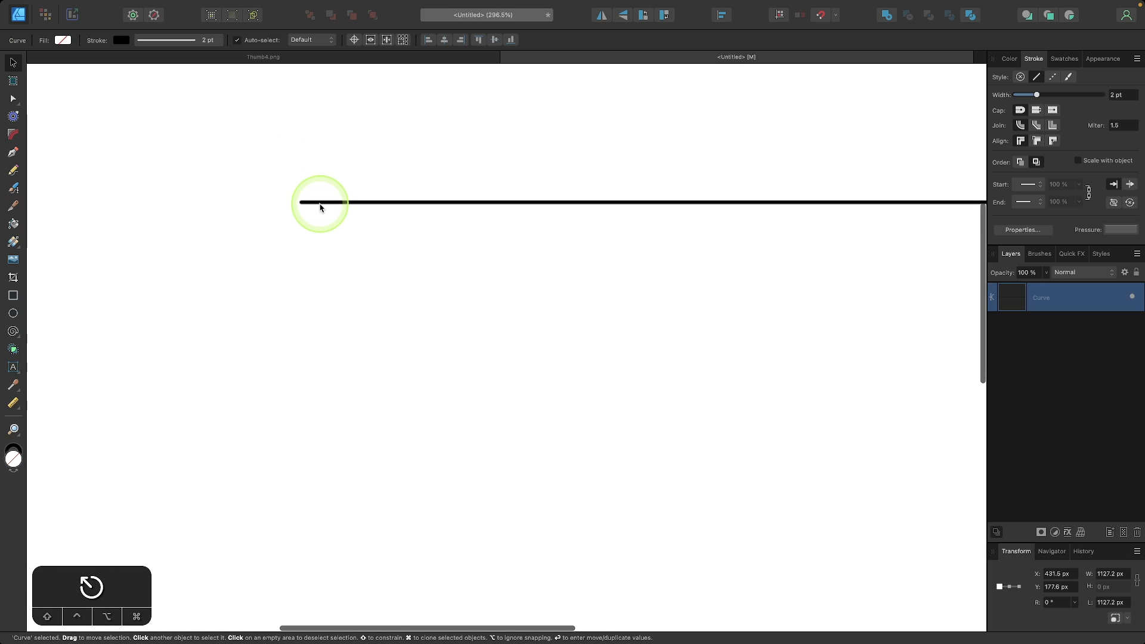
{"action": "scroll", "coordinate": [320, 208], "scroll_direction": "right", "scroll_amount": 1}
{"action": "scroll", "coordinate": [319, 208], "scroll_direction": "up", "scroll_amount": 1}
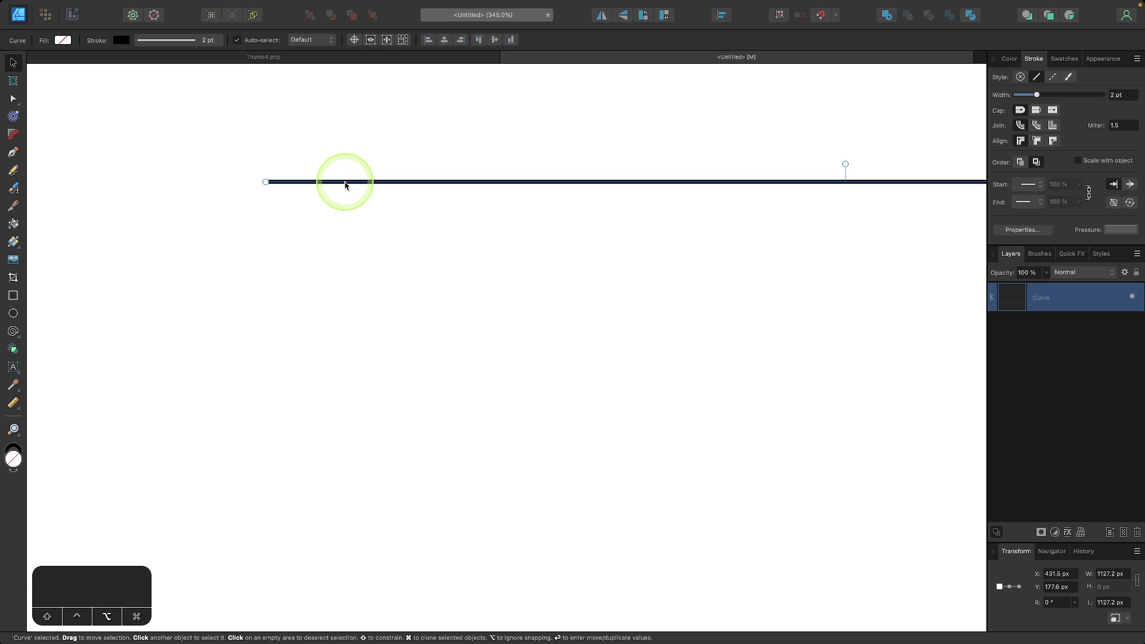
{"action": "left_click_drag", "start_coordinate": [345, 185], "coordinate": [344, 195]}
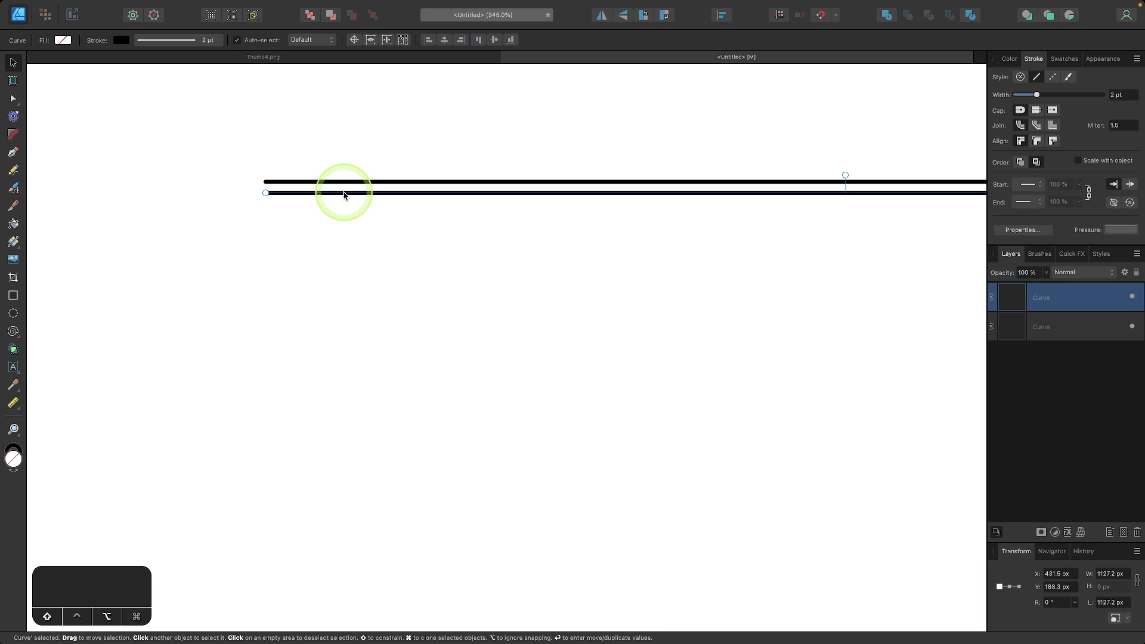
{"action": "scroll", "coordinate": [344, 194], "scroll_direction": "down", "scroll_amount": 6}
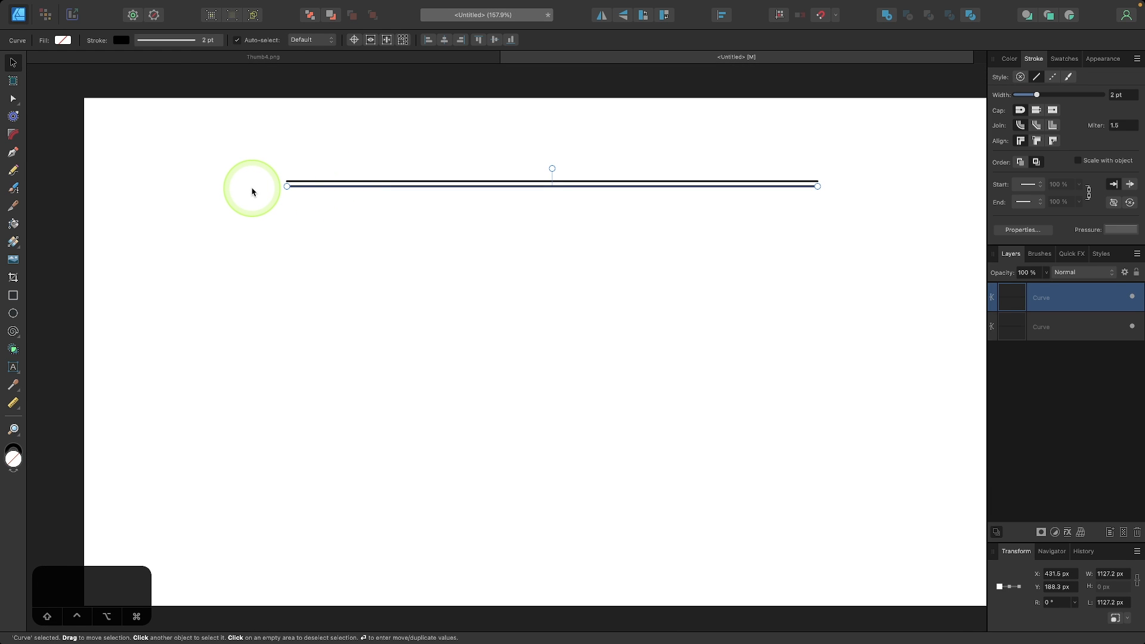
Step: Repeat the offset duplication until 57 evenly spaced horizontal lines fill a block about 600 px high
{"action": "key", "text": "super+j"}
{"action": "key", "text": "super+j"}
{"action": "key", "text": "super+j"}
{"action": "key", "text": "super+j"}
{"action": "key", "text": "super+j"}
{"action": "key", "text": "super+j"}
{"action": "key", "text": "super+j"}
{"action": "key", "text": "super+j"}
{"action": "key", "text": "super+j"}
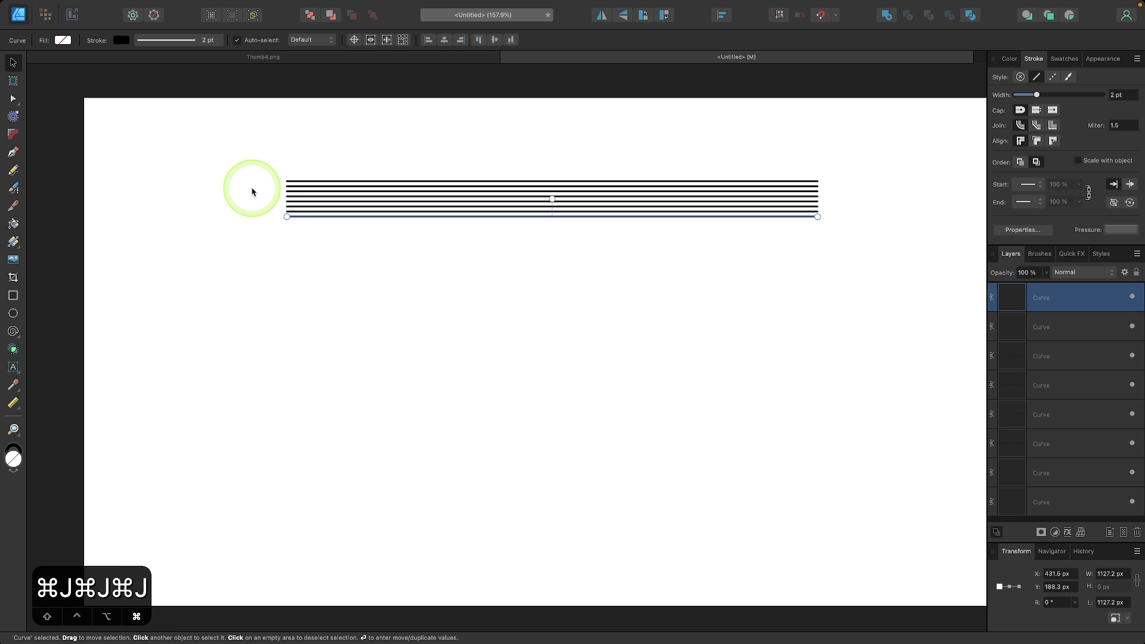
{"action": "key", "text": "super+j"}
{"action": "key", "text": "super+j"}
{"action": "key", "text": "super+j"}
{"action": "key", "text": "super+j"}
{"action": "key", "text": "super+j"}
{"action": "key", "text": "super+j"}
{"action": "key", "text": "super+j"}
{"action": "key", "text": "super+j"}
{"action": "key", "text": "super+j"}
{"action": "key", "text": "super+j"}
{"action": "key", "text": "super+j"}
{"action": "key", "text": "super+j"}
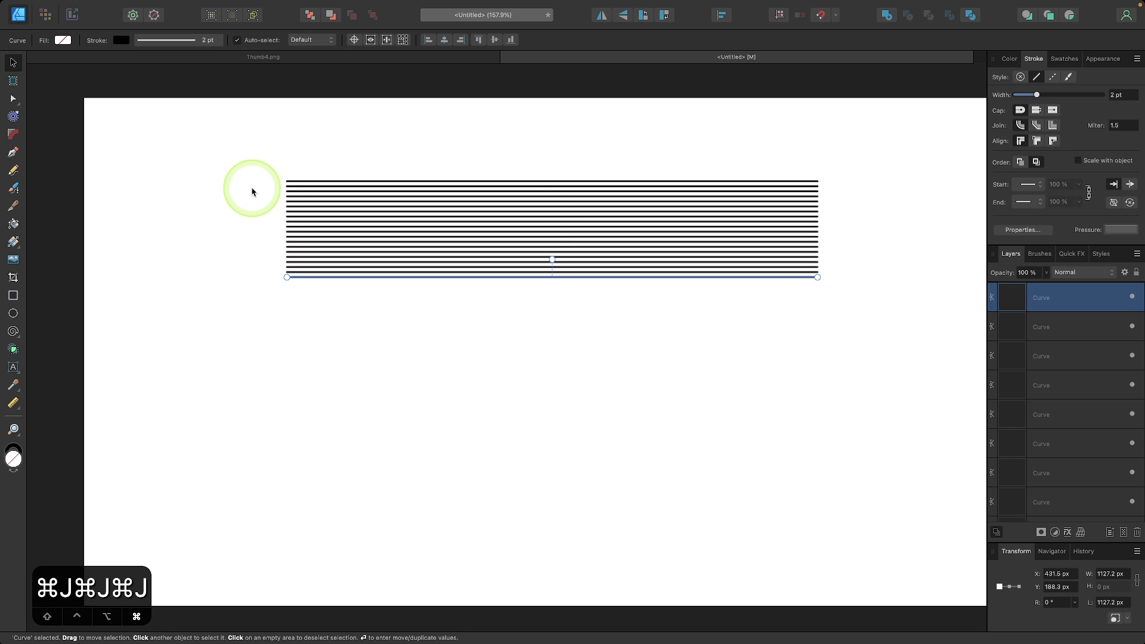
{"action": "key", "text": "super+j"}
{"action": "key", "text": "super+j"}
{"action": "key", "text": "super+j"}
{"action": "key", "text": "super+j"}
{"action": "key", "text": "super+j"}
{"action": "key", "text": "super+j"}
{"action": "key", "text": "super+j"}
{"action": "key", "text": "super+j"}
{"action": "key", "text": "super+j"}
{"action": "key", "text": "super+j"}
{"action": "key", "text": "super+j"}
{"action": "key", "text": "super+j"}
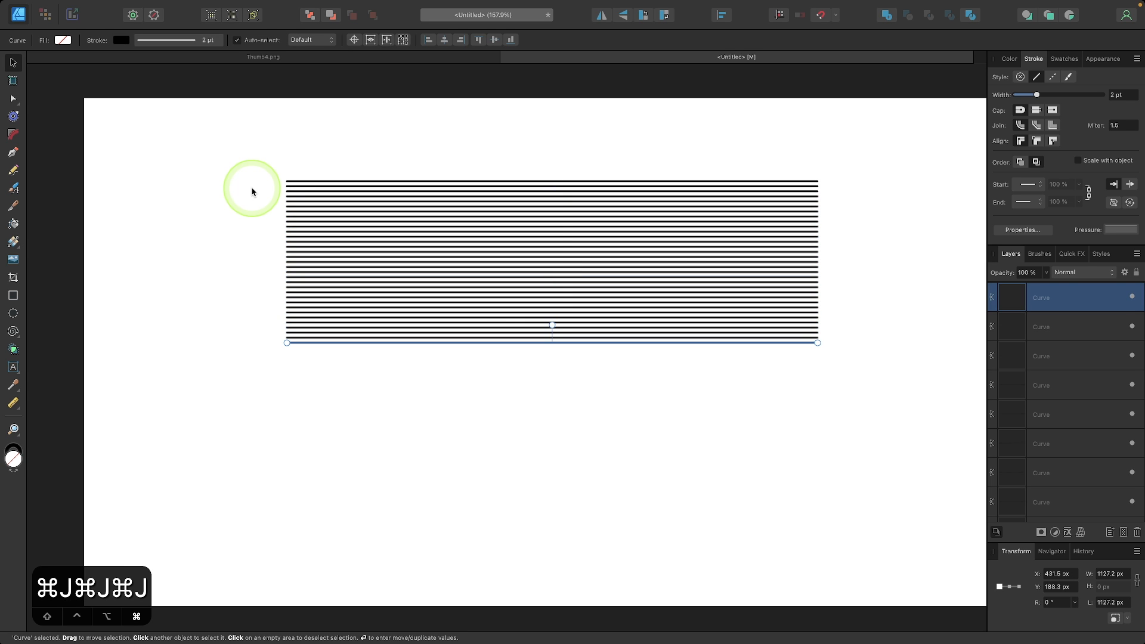
{"action": "key", "text": "super+j"}
{"action": "key", "text": "super+j"}
{"action": "key", "text": "super+j"}
{"action": "key", "text": "super+j"}
{"action": "key", "text": "super+j"}
{"action": "key", "text": "super+j"}
{"action": "key", "text": "super+j"}
{"action": "key", "text": "super+j"}
{"action": "key", "text": "super+j"}
{"action": "key", "text": "super+j"}
{"action": "key", "text": "super+j"}
{"action": "key", "text": "super+j"}
{"action": "key", "text": "super+j"}
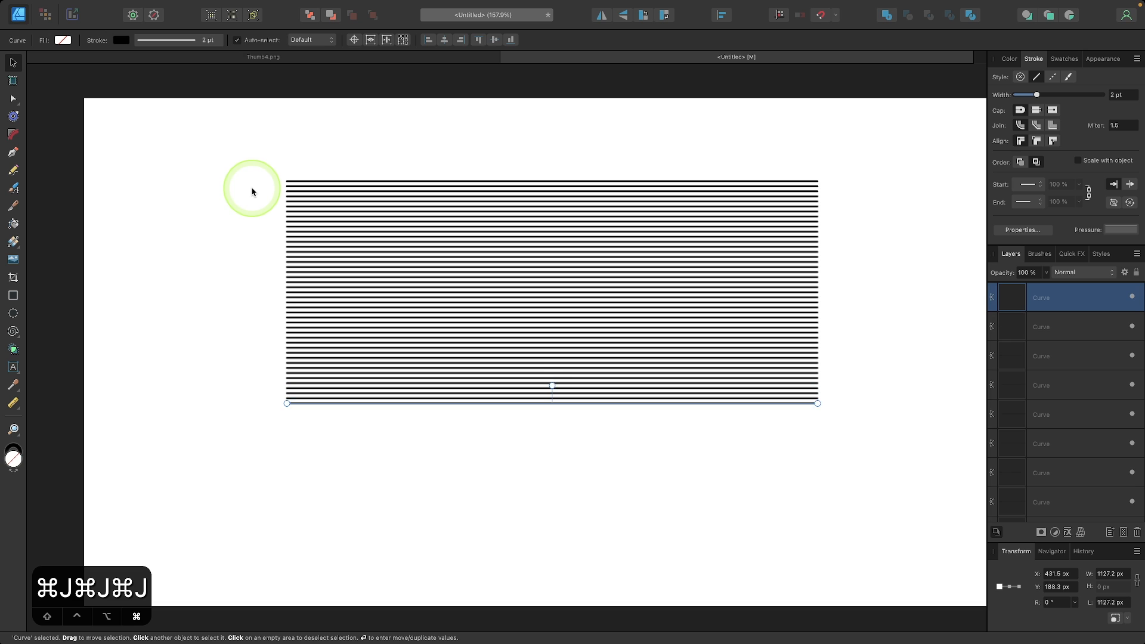
{"action": "key", "text": "super+j"}
{"action": "key", "text": "super+j"}
{"action": "key", "text": "super+j"}
{"action": "key", "text": "super+j"}
{"action": "key", "text": "super+j"}
{"action": "key", "text": "super+j"}
{"action": "key", "text": "super+j"}
{"action": "key", "text": "super+j"}
{"action": "key", "text": "super+j"}
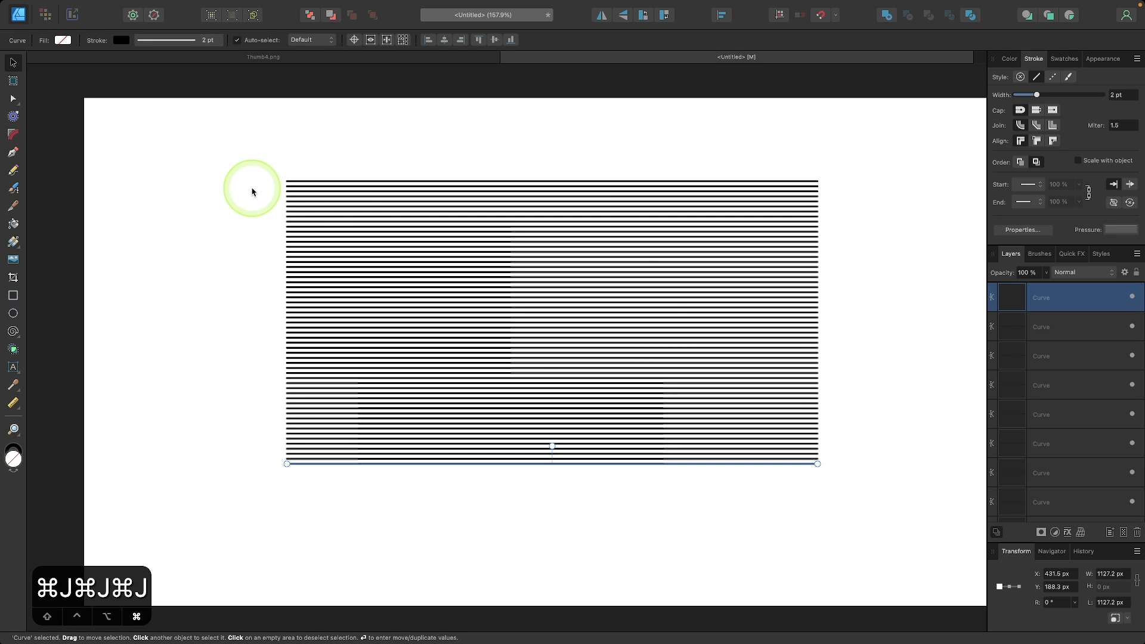
Step: Copy and paste all the horizontal lines in place, and rotate the pasted set 90° to cross the originals
{"action": "left_click_drag", "start_coordinate": [239, 170], "coordinate": [861, 475]}
{"action": "right_click", "coordinate": [572, 332]}
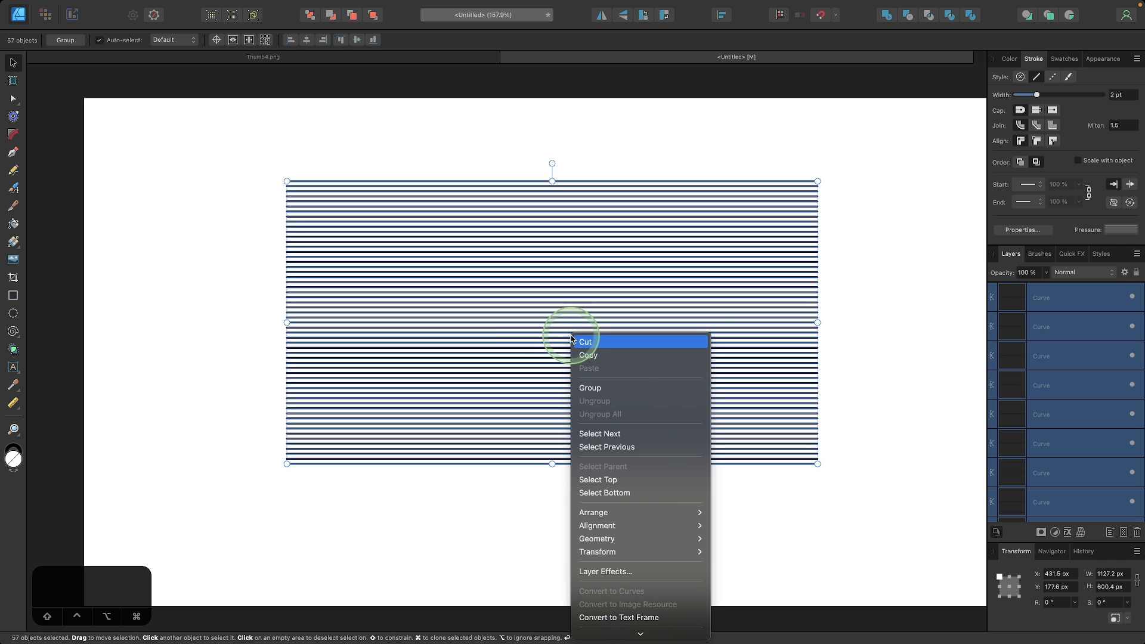
{"action": "left_click", "coordinate": [584, 356]}
{"action": "right_click", "coordinate": [553, 260]}
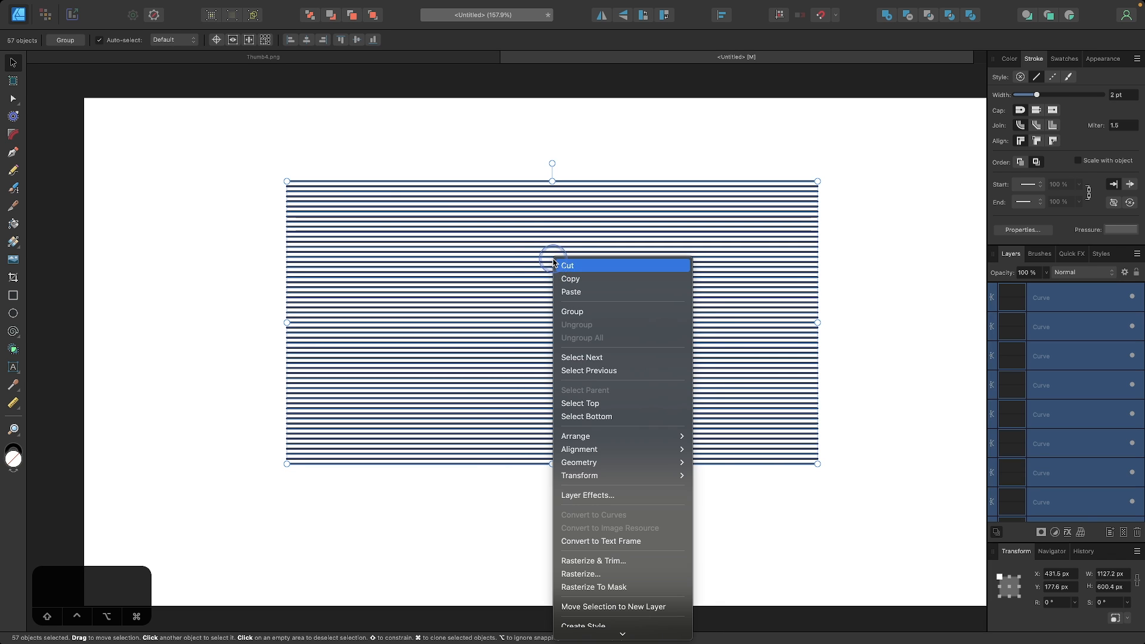
{"action": "left_click", "coordinate": [573, 292]}
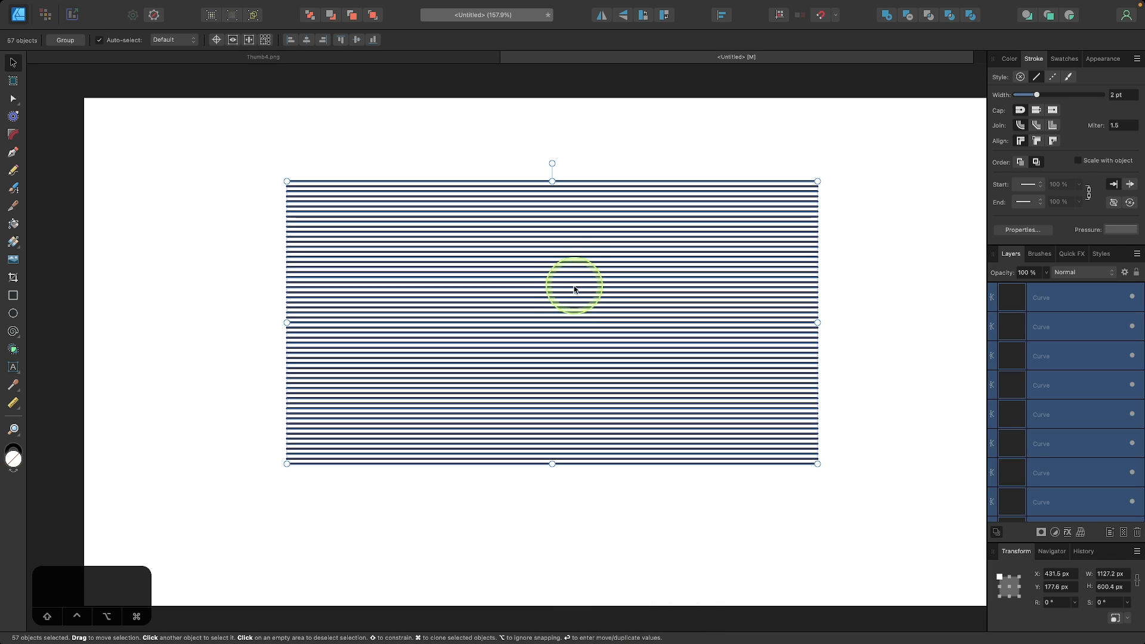
{"action": "left_click_drag", "start_coordinate": [550, 162], "coordinate": [699, 324]}
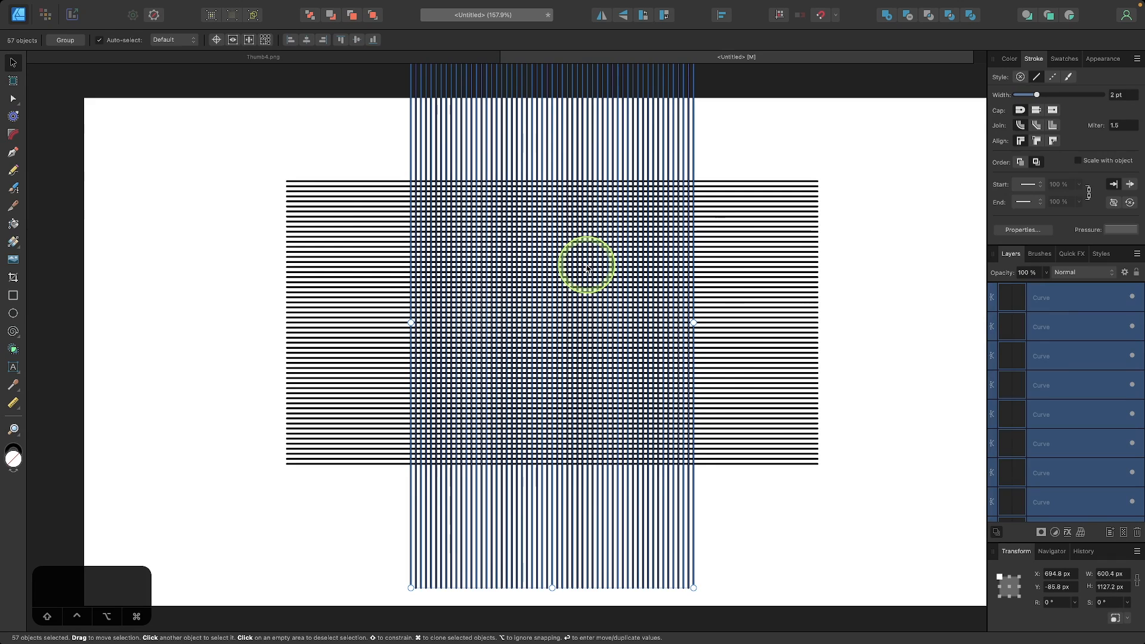
Step: Select both line sets and subtract the overhanging ends on all four sides with the Shape Builder, leaving a square grid
{"action": "scroll", "coordinate": [587, 269], "scroll_direction": "down", "scroll_amount": 5}
{"action": "left_click_drag", "start_coordinate": [787, 530], "coordinate": [397, 116]}
{"action": "scroll", "coordinate": [646, 327], "scroll_direction": "up", "scroll_amount": 2}
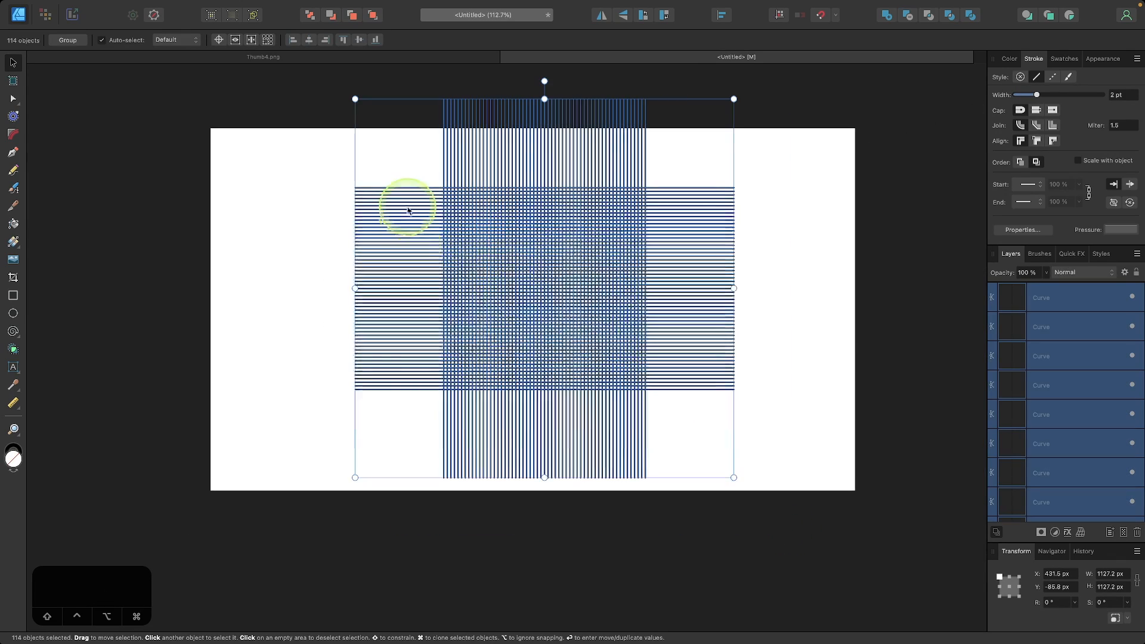
{"action": "scroll", "coordinate": [447, 231], "scroll_direction": "up", "scroll_amount": 2}
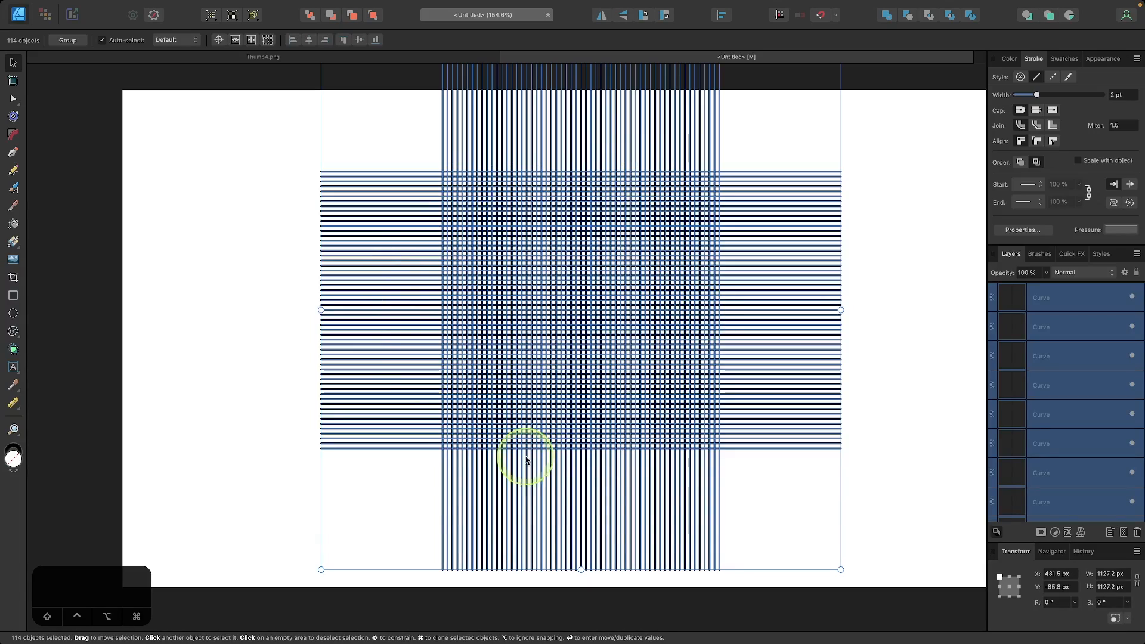
{"action": "scroll", "coordinate": [658, 295], "scroll_direction": "up", "scroll_amount": 1}
{"action": "scroll", "coordinate": [659, 295], "scroll_direction": "right", "scroll_amount": 1}
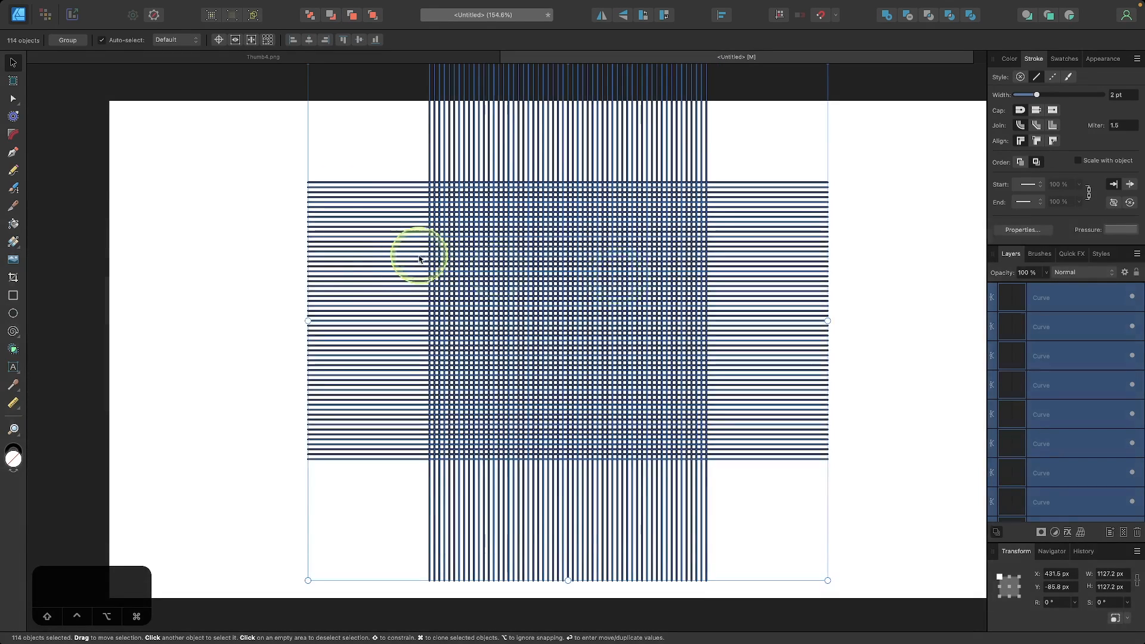
{"action": "left_click", "coordinate": [17, 356]}
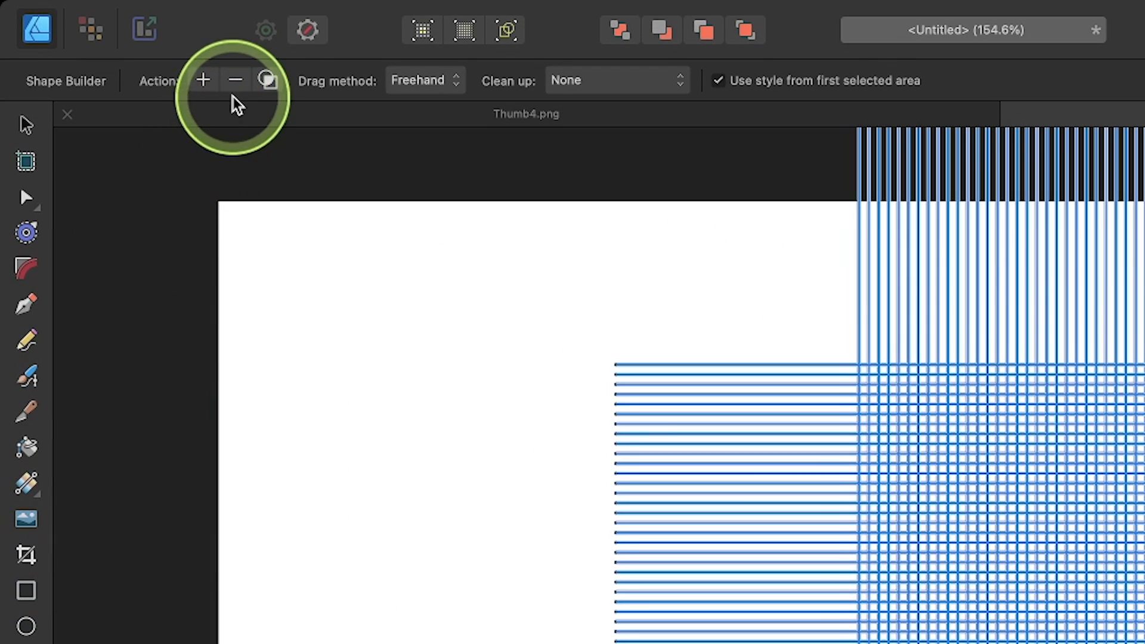
{"action": "left_click", "coordinate": [233, 93]}
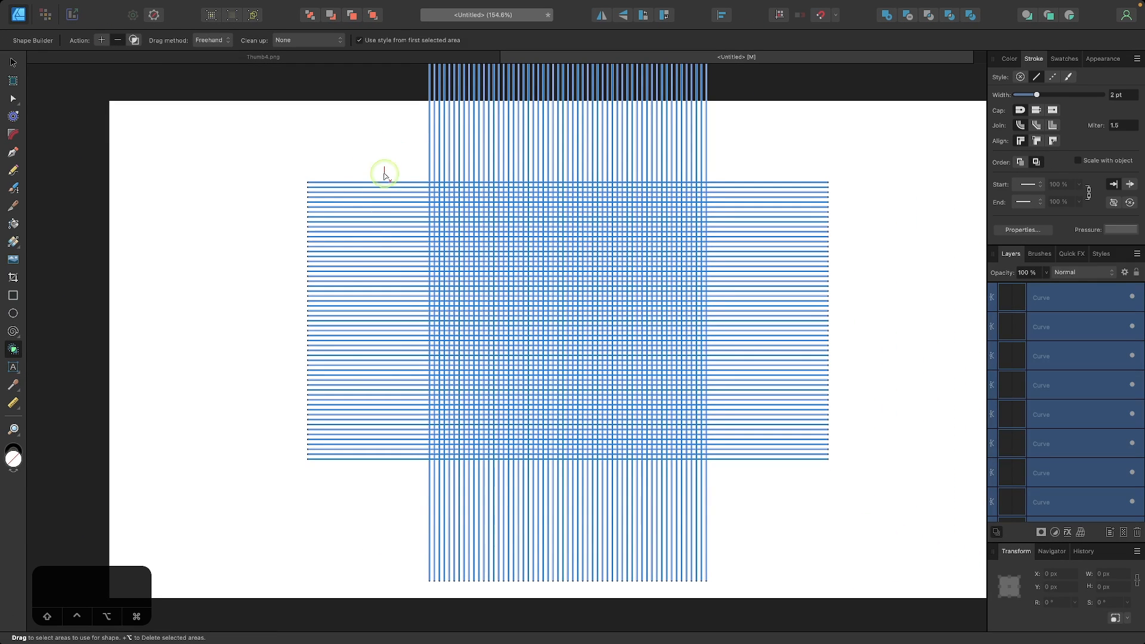
{"action": "mouse_move", "coordinate": [385, 175]}
{"action": "left_mouse_down"}
{"action": "mouse_move", "coordinate": [393, 292]}
{"action": "mouse_move", "coordinate": [379, 478]}
{"action": "left_mouse_up"}
{"action": "mouse_move", "coordinate": [376, 132]}
{"action": "left_mouse_down"}
{"action": "mouse_move", "coordinate": [819, 127]}
{"action": "mouse_move", "coordinate": [780, 149]}
{"action": "mouse_move", "coordinate": [767, 511]}
{"action": "mouse_move", "coordinate": [797, 506]}
{"action": "mouse_move", "coordinate": [326, 549]}
{"action": "left_mouse_up"}
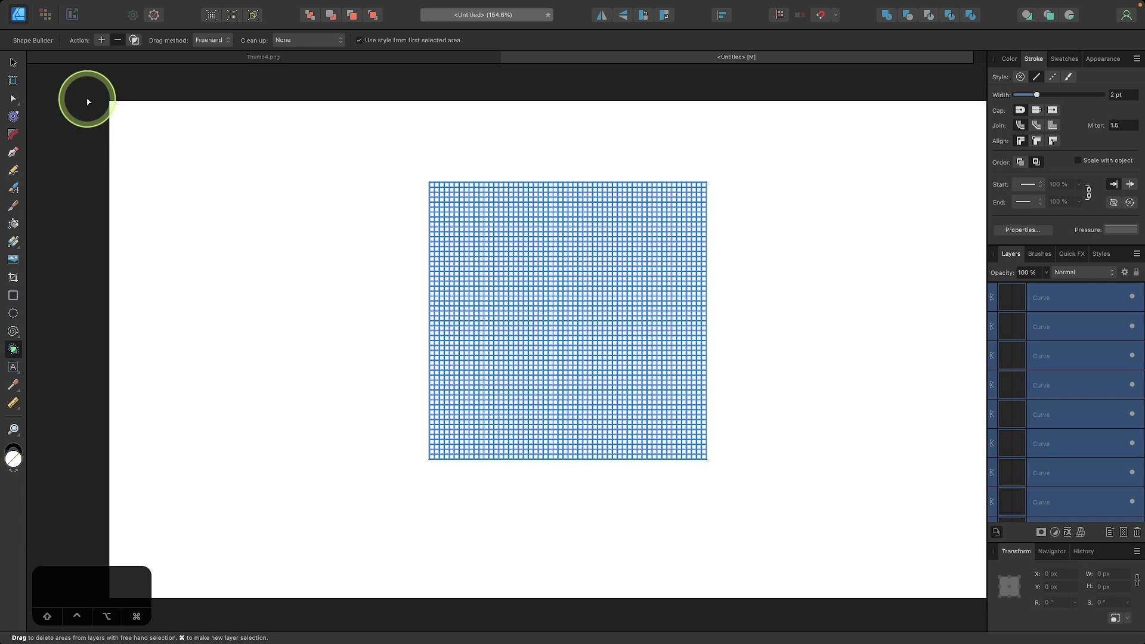
Step: Rotate the square grid 45° into a diamond and merge all its lines into one object with Merge Curves
{"action": "left_click", "coordinate": [13, 62]}
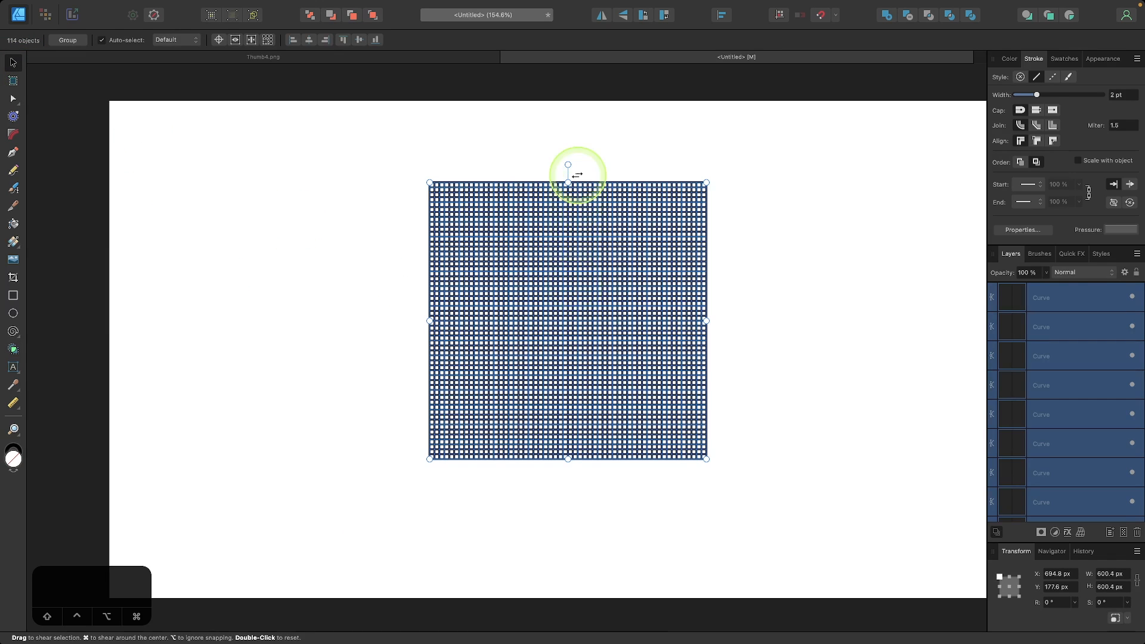
{"action": "left_click_drag", "start_coordinate": [567, 163], "coordinate": [477, 206]}
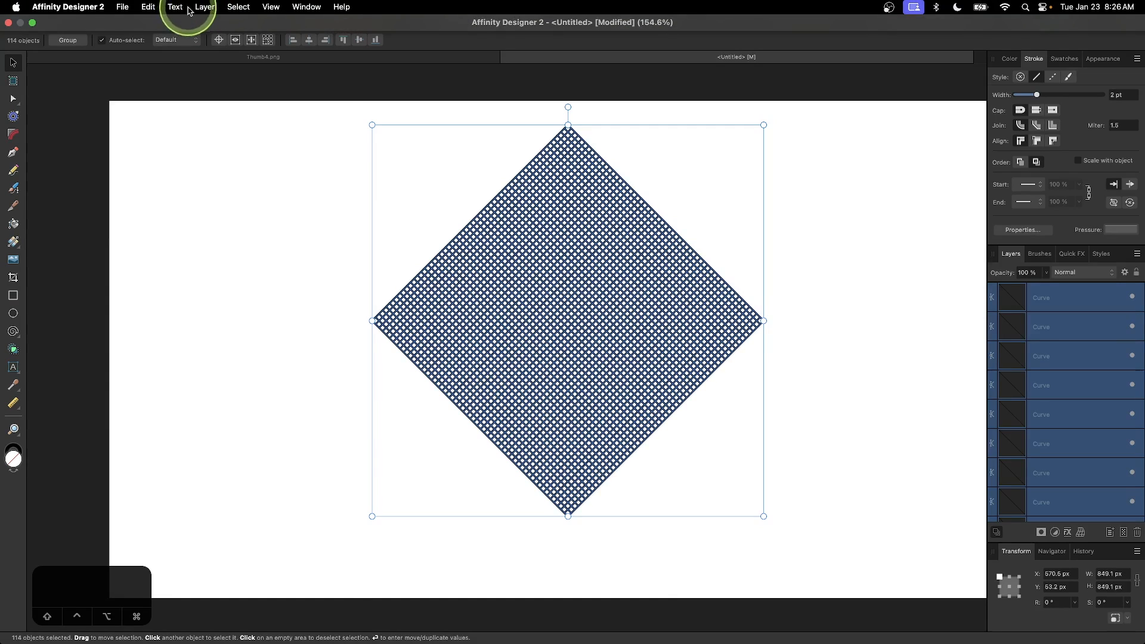
{"action": "left_click", "coordinate": [204, 7]}
{"action": "mouse_move", "coordinate": [232, 150]}
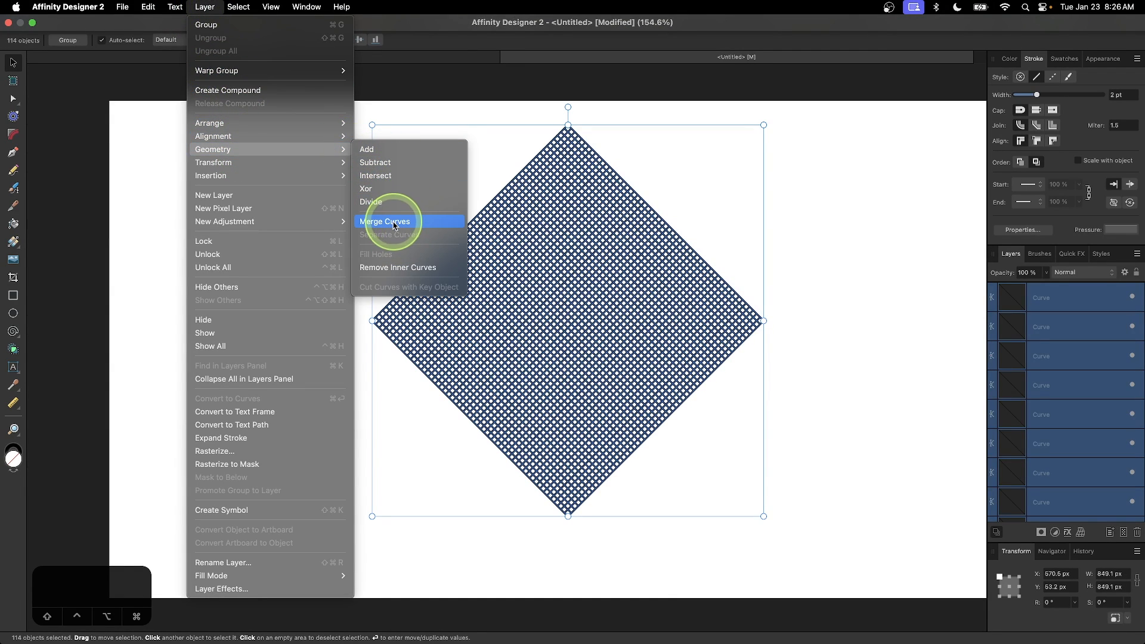
{"action": "left_click", "coordinate": [393, 225]}
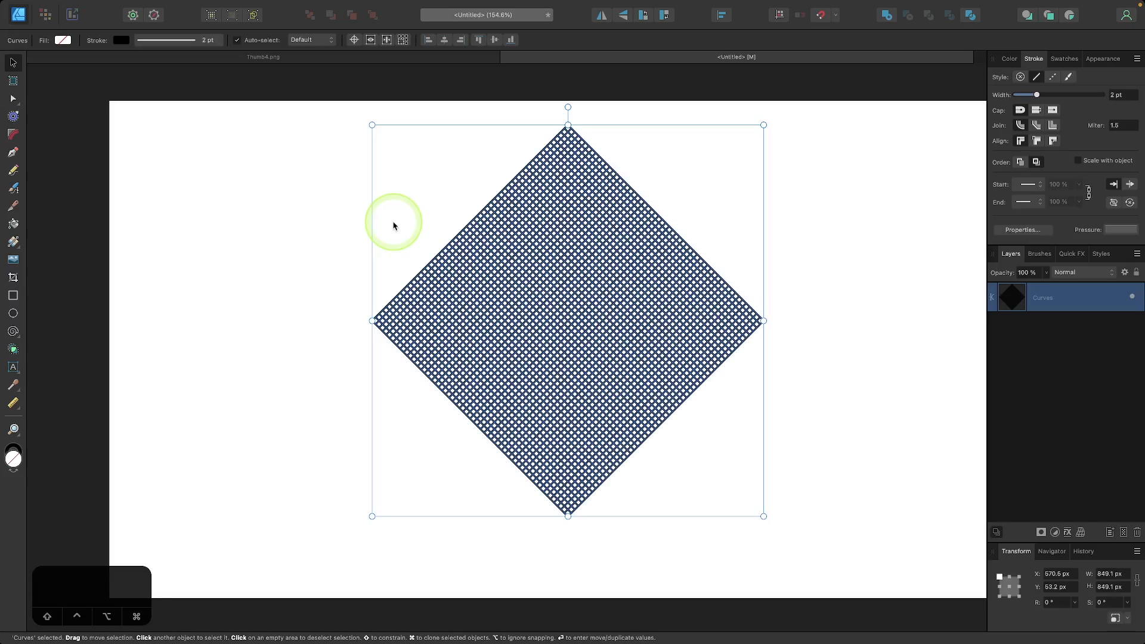
Step: Thin the merged grid's stroke width to 0.6 pt
{"action": "scroll", "coordinate": [608, 244], "scroll_direction": "up", "scroll_amount": 4}
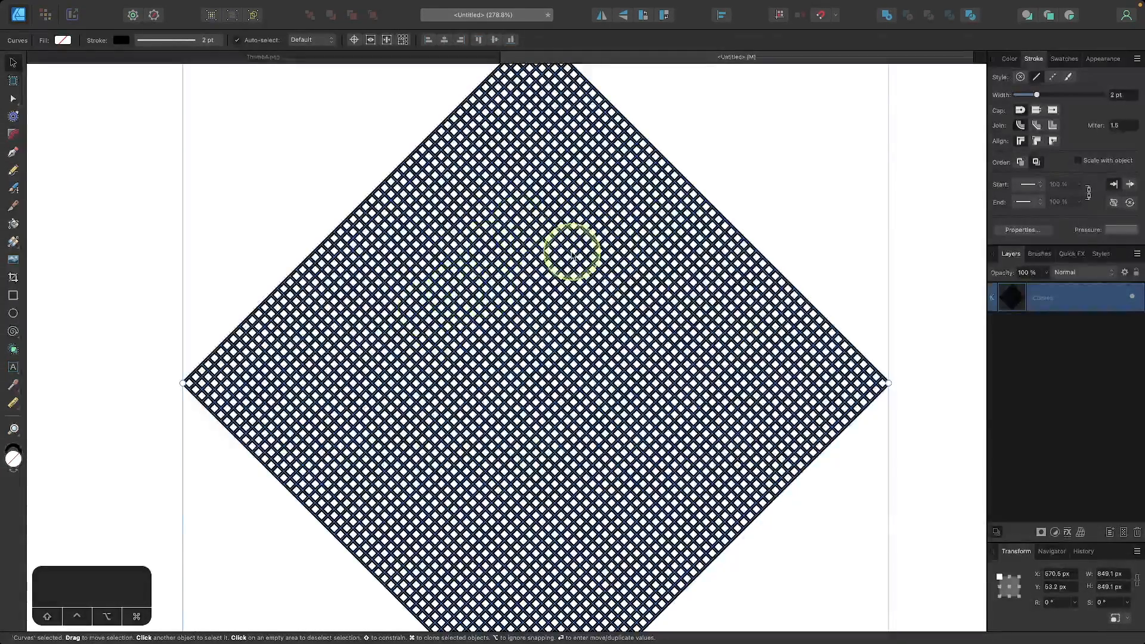
{"action": "left_click", "coordinate": [1038, 96]}
{"action": "left_click_drag", "start_coordinate": [1037, 96], "coordinate": [1029, 96]}
{"action": "scroll", "coordinate": [555, 286], "scroll_direction": "down", "scroll_amount": 3}
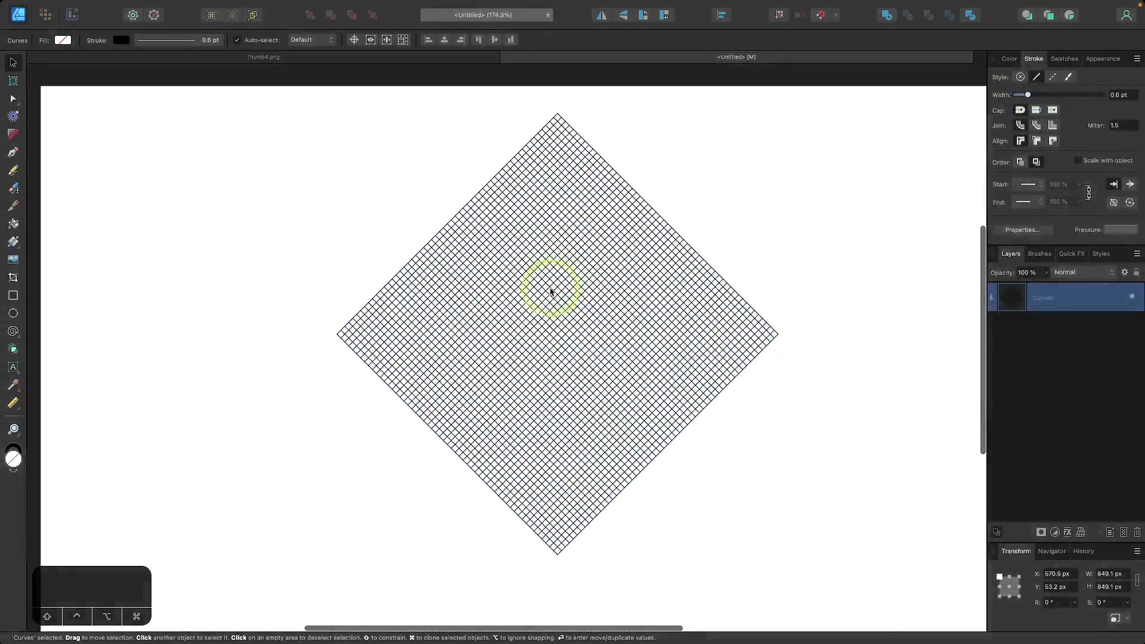
{"action": "scroll", "coordinate": [550, 291], "scroll_direction": "down", "scroll_amount": 2}
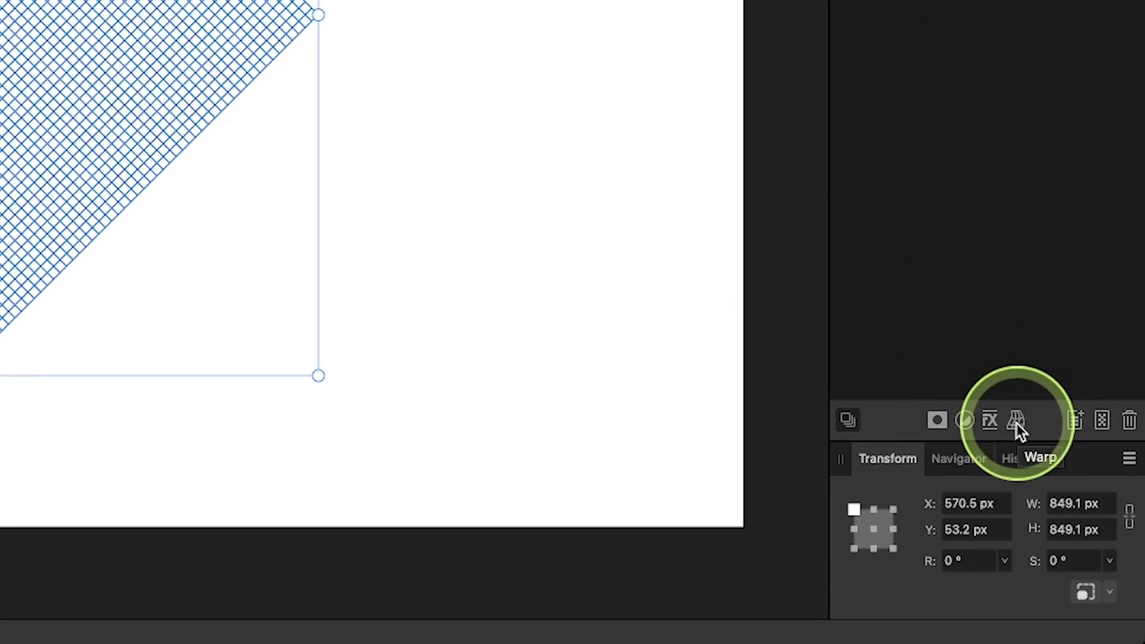
Step: Apply a Perspective warp to the grid, pull its two lower corners outward and upward to flatten it, and convert the warp group to curves
{"action": "left_click", "coordinate": [1017, 424]}
{"action": "scroll", "coordinate": [1018, 430], "scroll_direction": "down", "scroll_amount": 1}
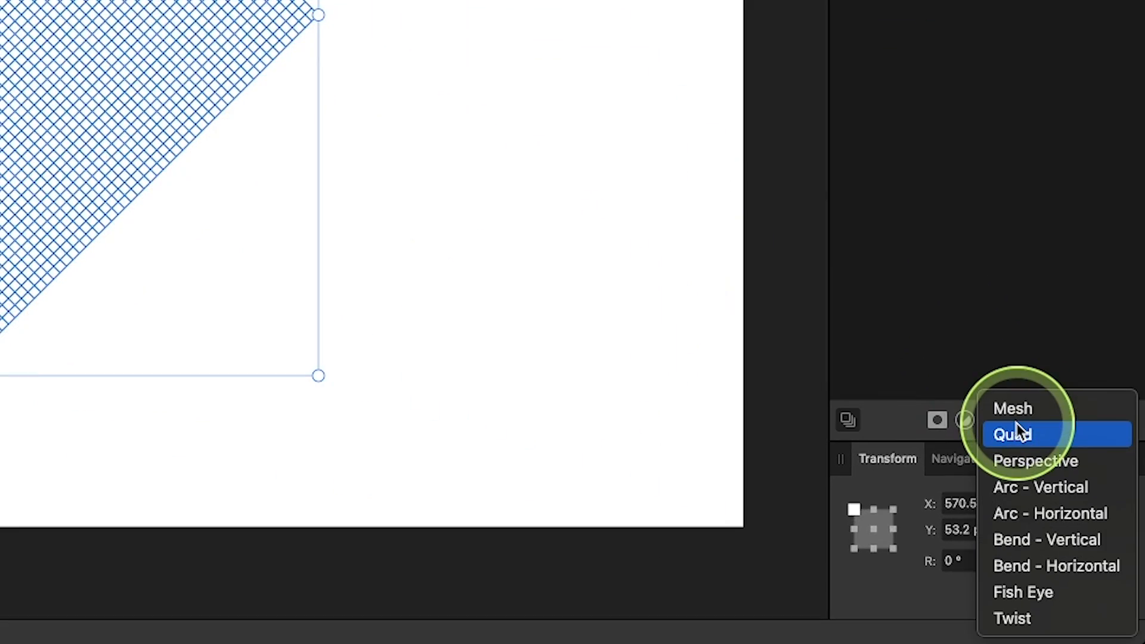
{"action": "left_click", "coordinate": [1018, 460]}
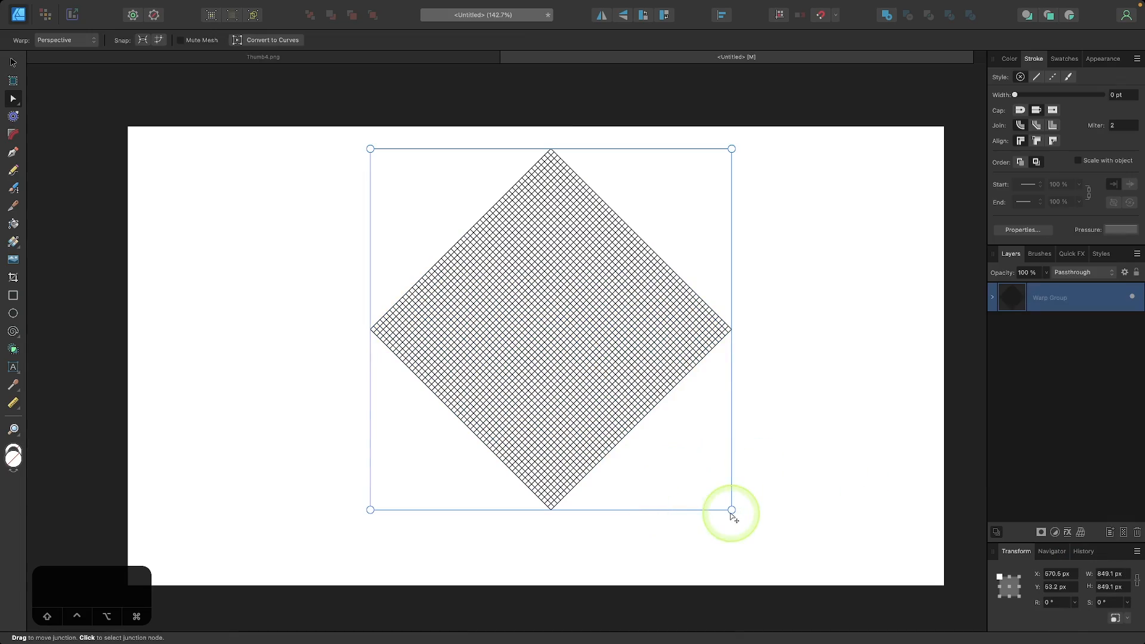
{"action": "left_click_drag", "start_coordinate": [732, 510], "coordinate": [867, 302]}
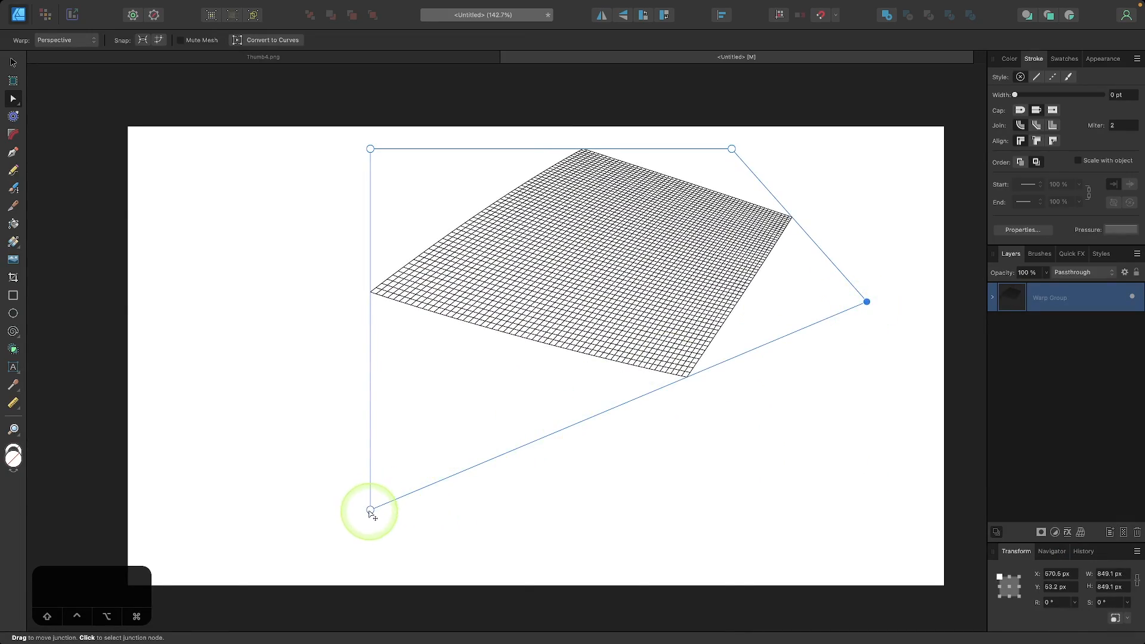
{"action": "left_click_drag", "start_coordinate": [371, 511], "coordinate": [251, 328]}
{"action": "mouse_move", "coordinate": [867, 301]}
{"action": "left_mouse_down"}
{"action": "mouse_move", "coordinate": [875, 319]}
{"action": "mouse_move", "coordinate": [865, 317]}
{"action": "left_mouse_up"}
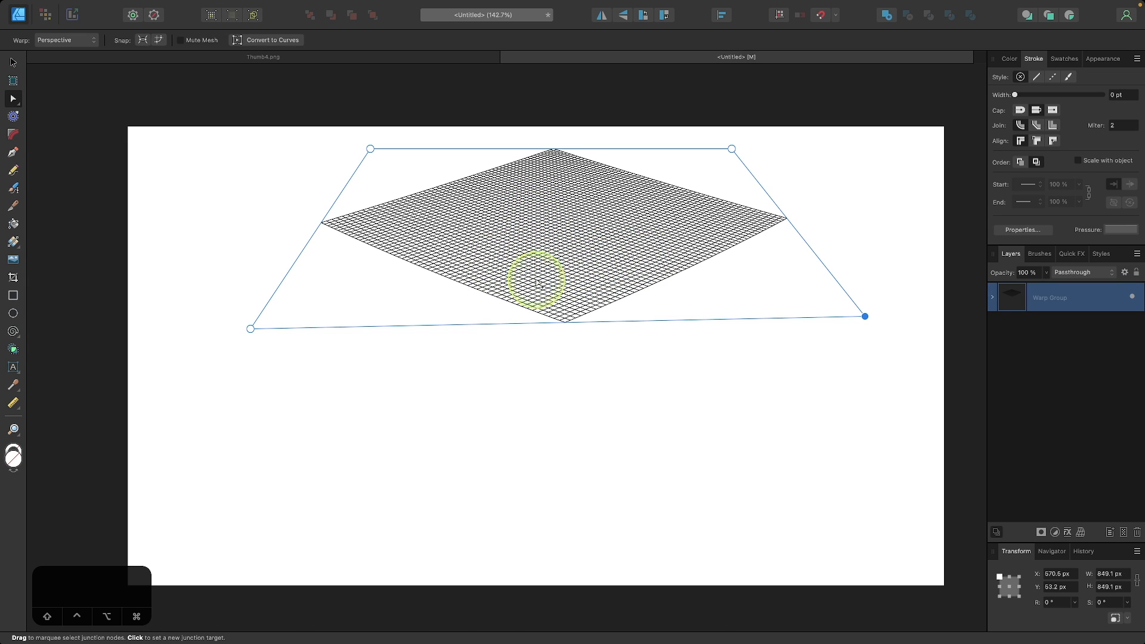
{"action": "left_click", "coordinate": [205, 6]}
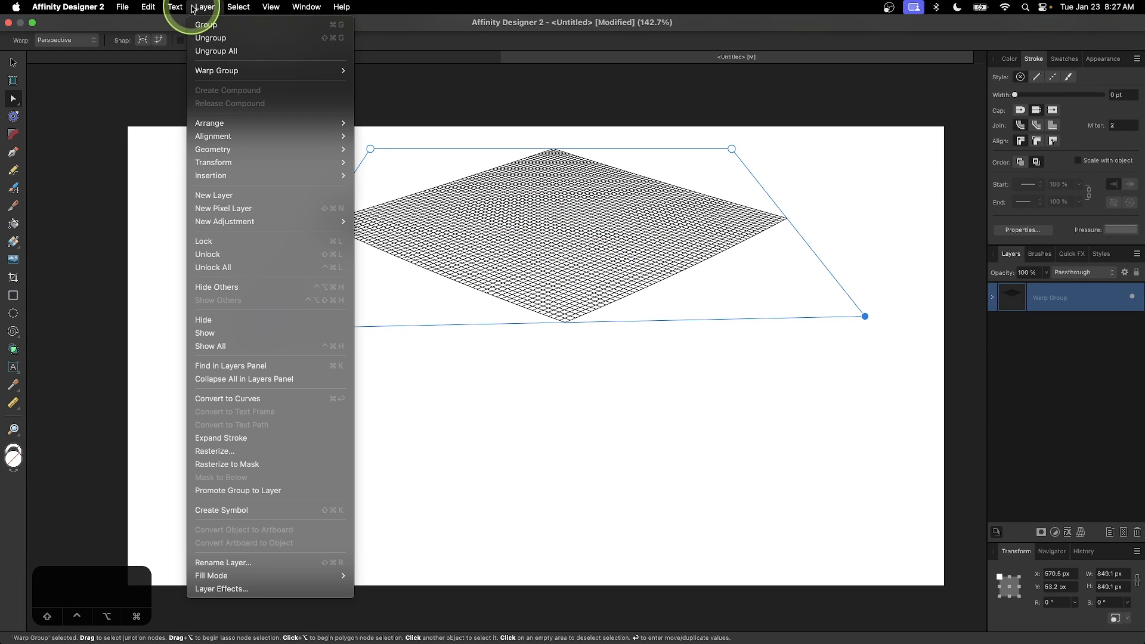
{"action": "left_click", "coordinate": [277, 398]}
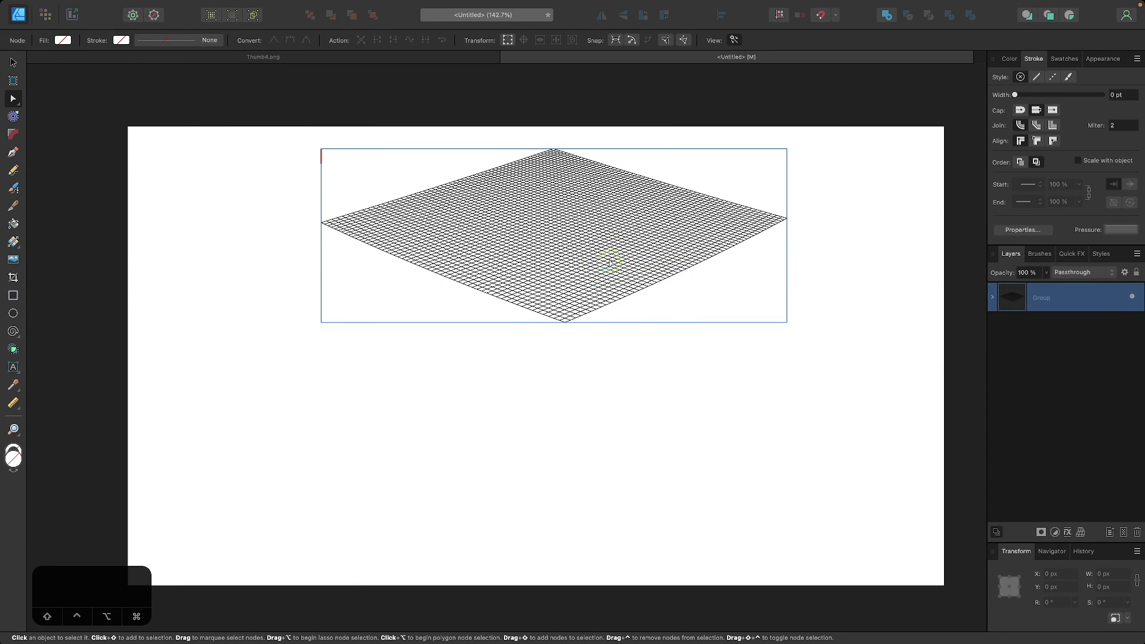
Step: Enlarge the perspective grid's curves proportionally to about 1614 × 602 px and move them down to the middle of the page
{"action": "left_click", "coordinate": [609, 261]}
{"action": "left_click", "coordinate": [13, 65]}
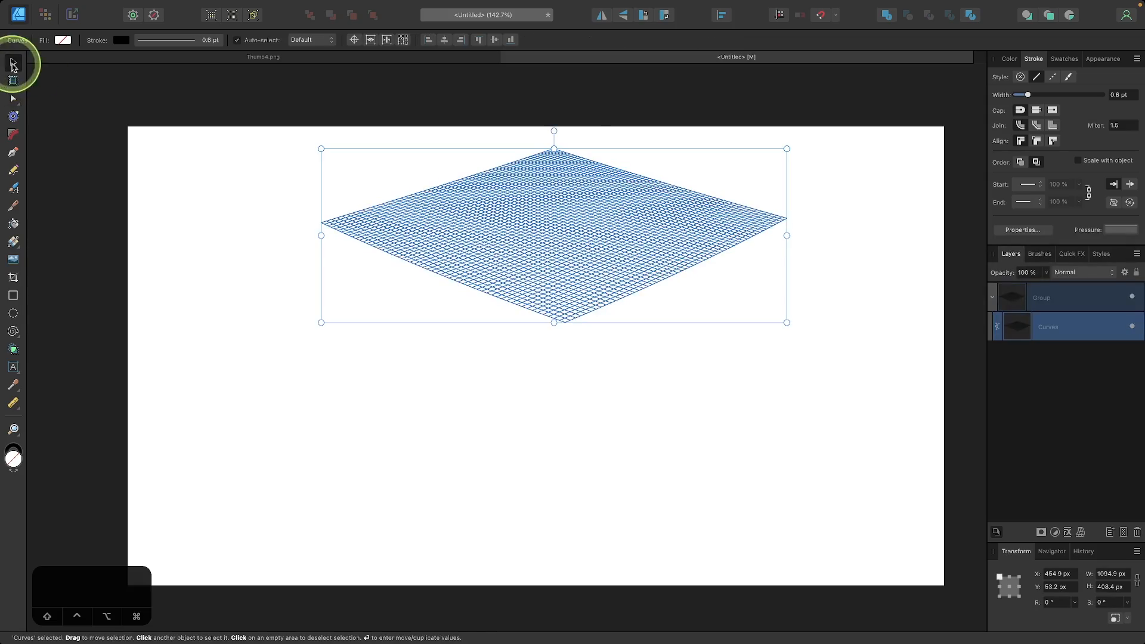
{"action": "left_click_drag", "start_coordinate": [554, 323], "coordinate": [582, 404]}
{"action": "left_click_drag", "start_coordinate": [598, 266], "coordinate": [599, 319]}
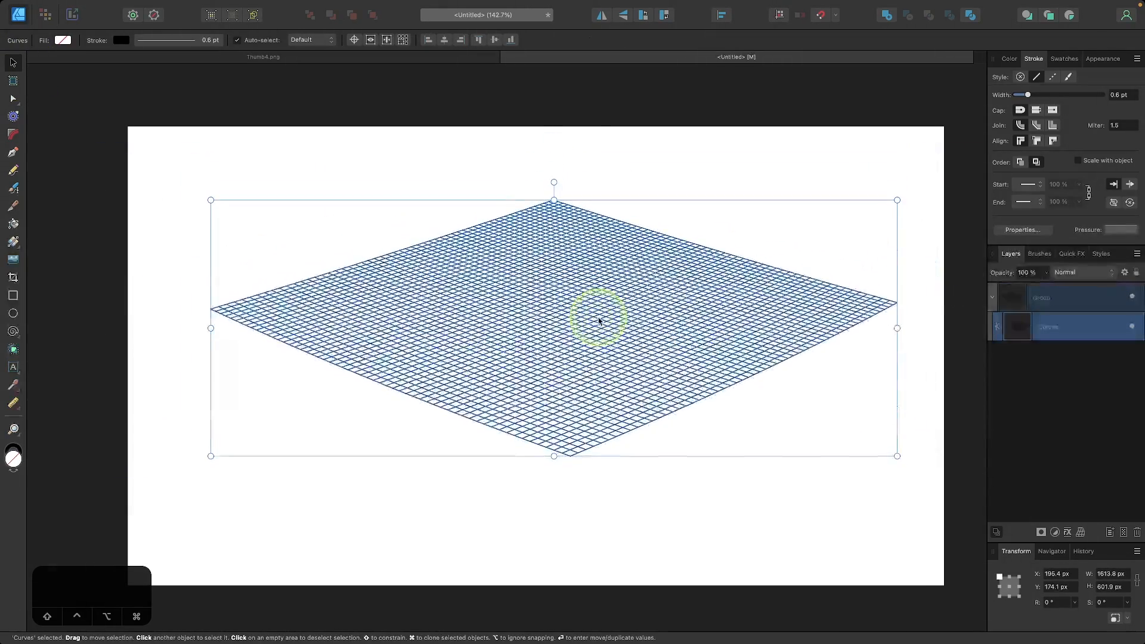
Step: Check the wavy lines reference in Thumb4.png, return to the untitled document and apply a Mesh warp to the grid
{"action": "left_click", "coordinate": [402, 62]}
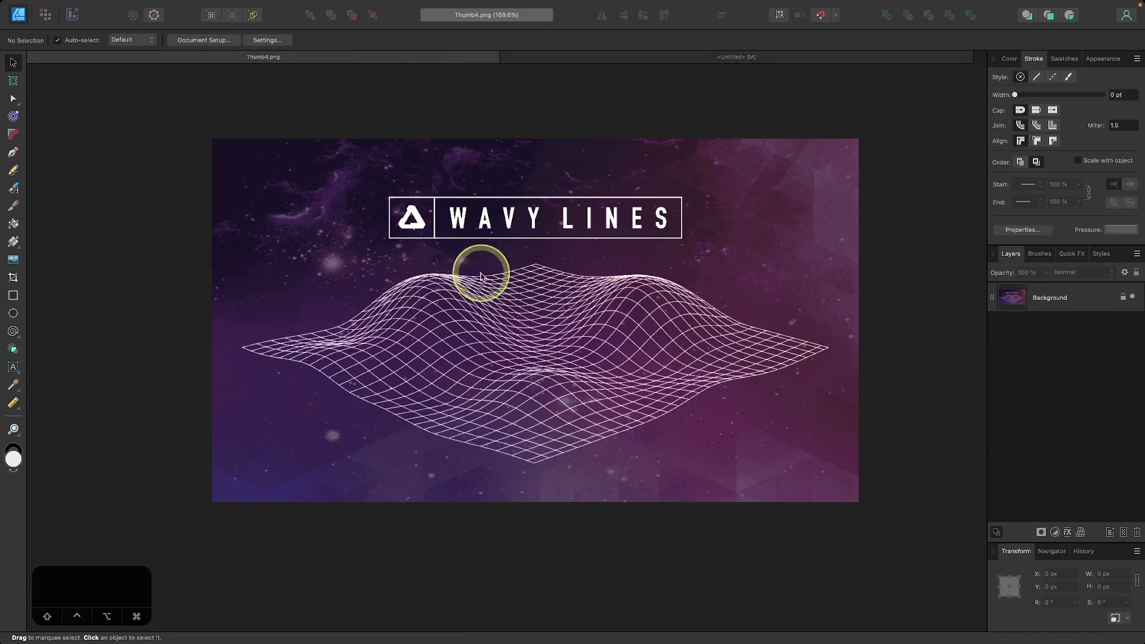
{"action": "left_click", "coordinate": [705, 61]}
{"action": "left_click", "coordinate": [605, 289]}
{"action": "left_click", "coordinate": [802, 319]}
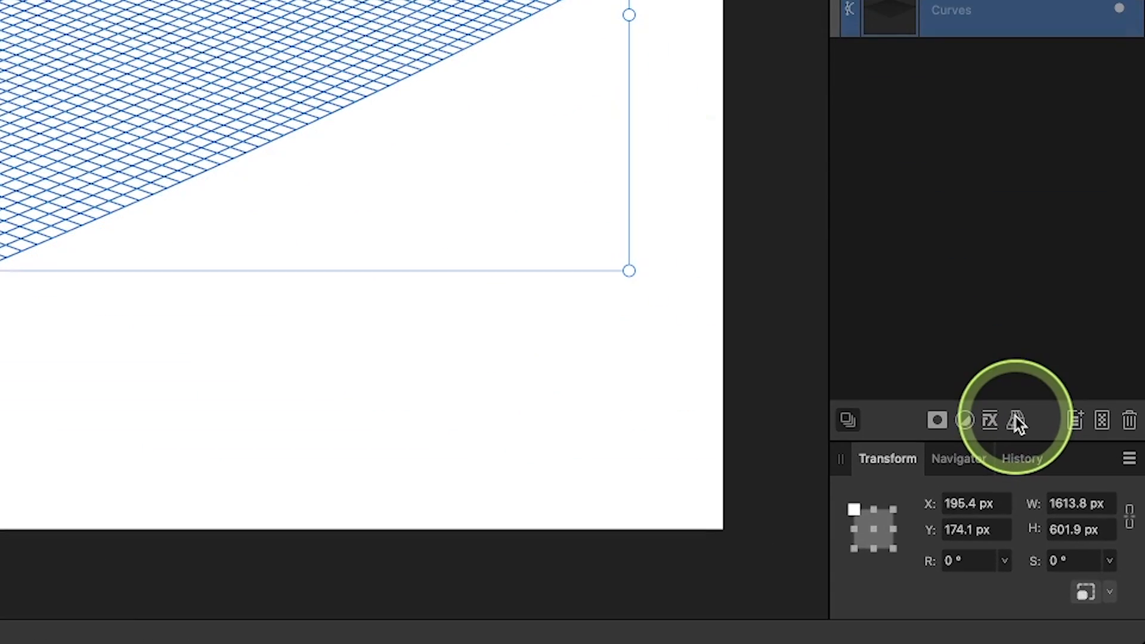
{"action": "left_click", "coordinate": [1080, 531]}
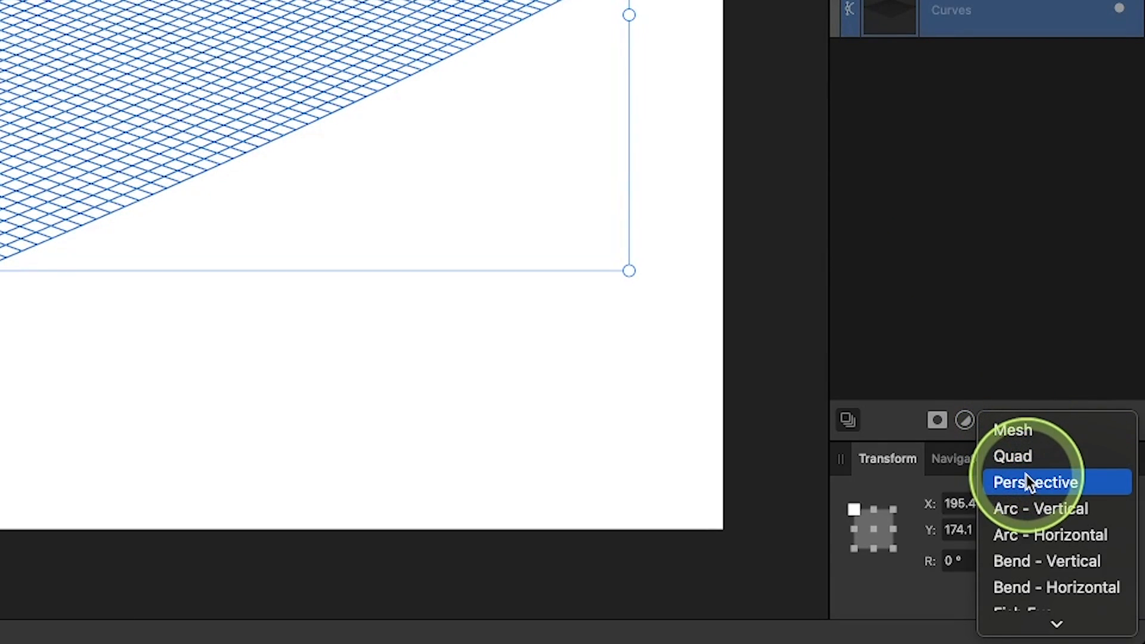
{"action": "left_click", "coordinate": [1017, 432]}
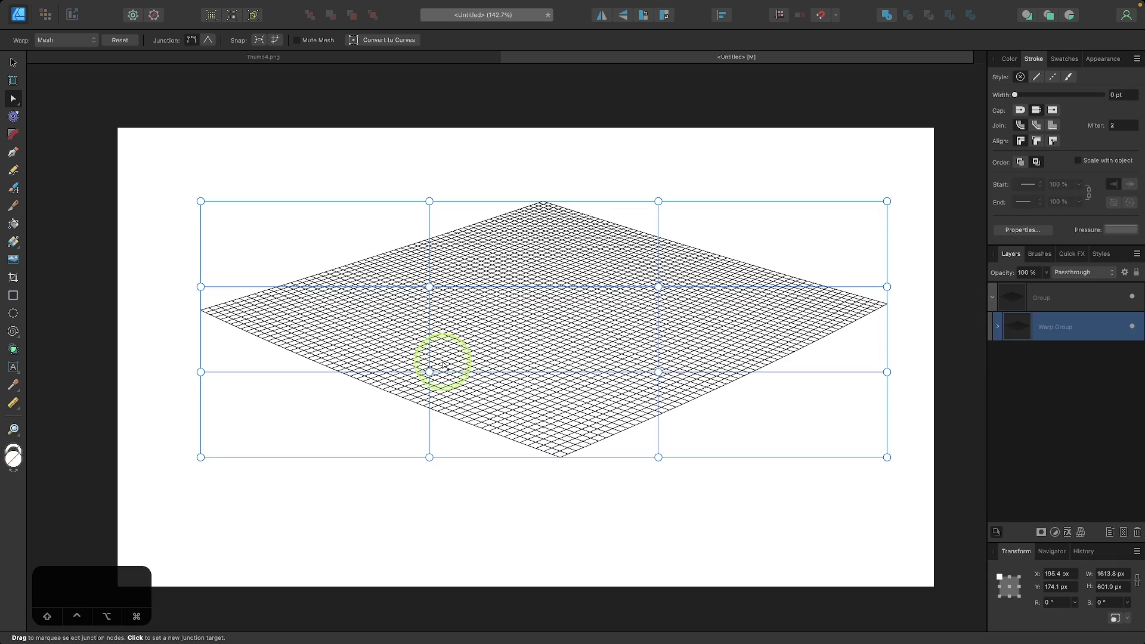
Step: Add three vertical divisions to the warp mesh, one between each pair of neighbouring existing columns
{"action": "scroll", "coordinate": [442, 365], "scroll_direction": "up", "scroll_amount": 3}
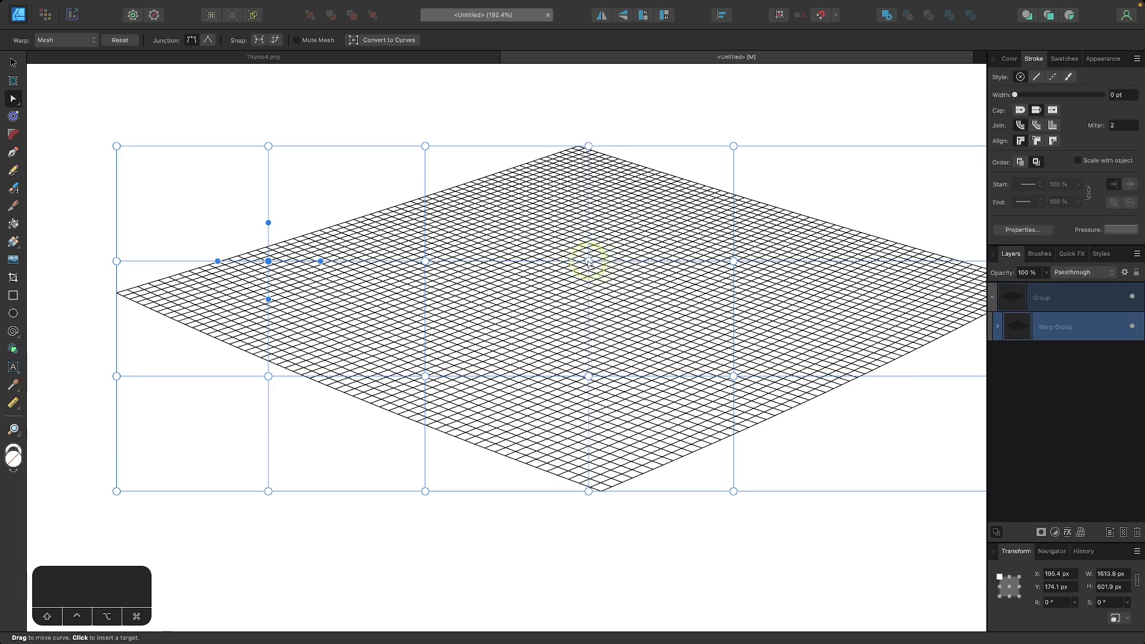
{"action": "scroll", "coordinate": [663, 292], "scroll_direction": "right", "scroll_amount": 3}
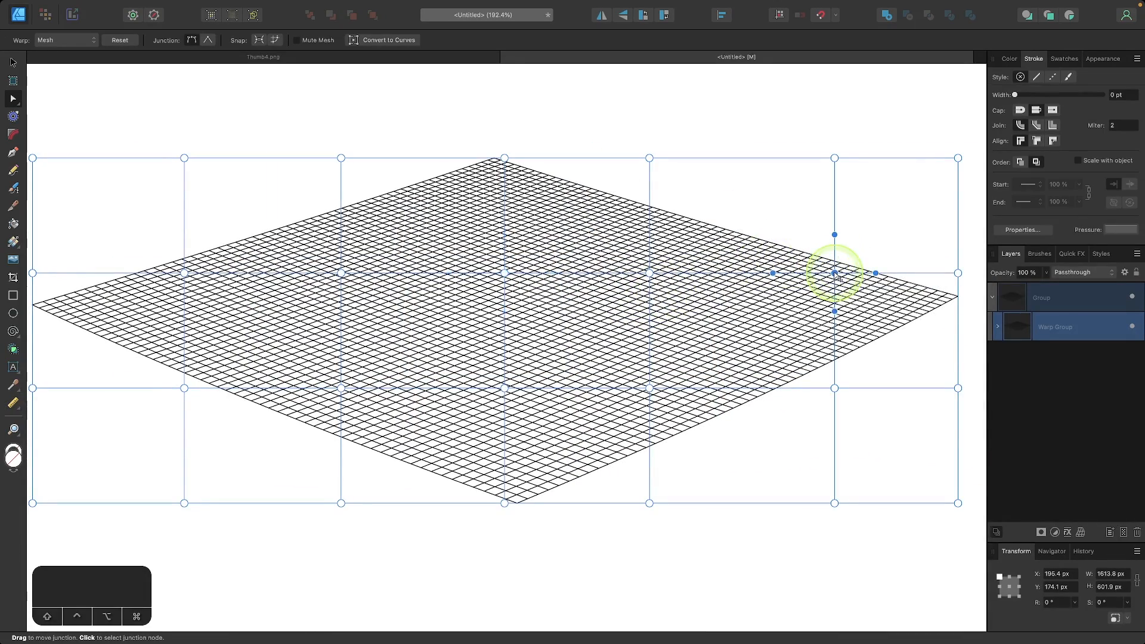
{"action": "scroll", "coordinate": [591, 283], "scroll_direction": "left", "scroll_amount": 2}
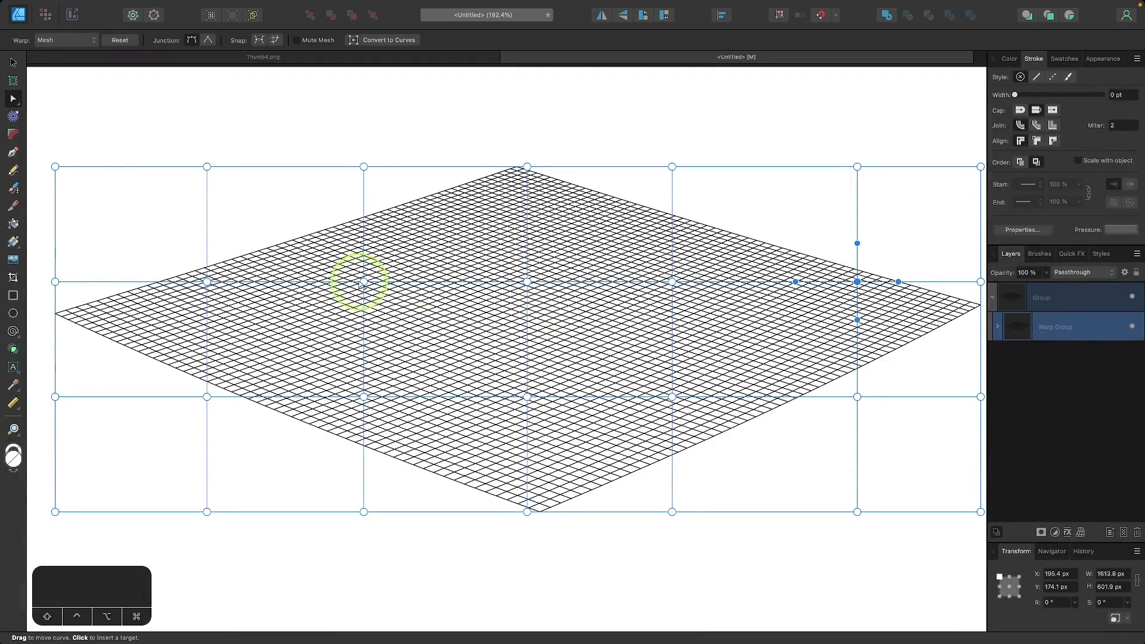
Step: Raise two peaks from the mesh's upper inner nodes either side of centre, and form a dip with a bulge below it along the centre column
{"action": "left_click_drag", "start_coordinate": [363, 284], "coordinate": [360, 224]}
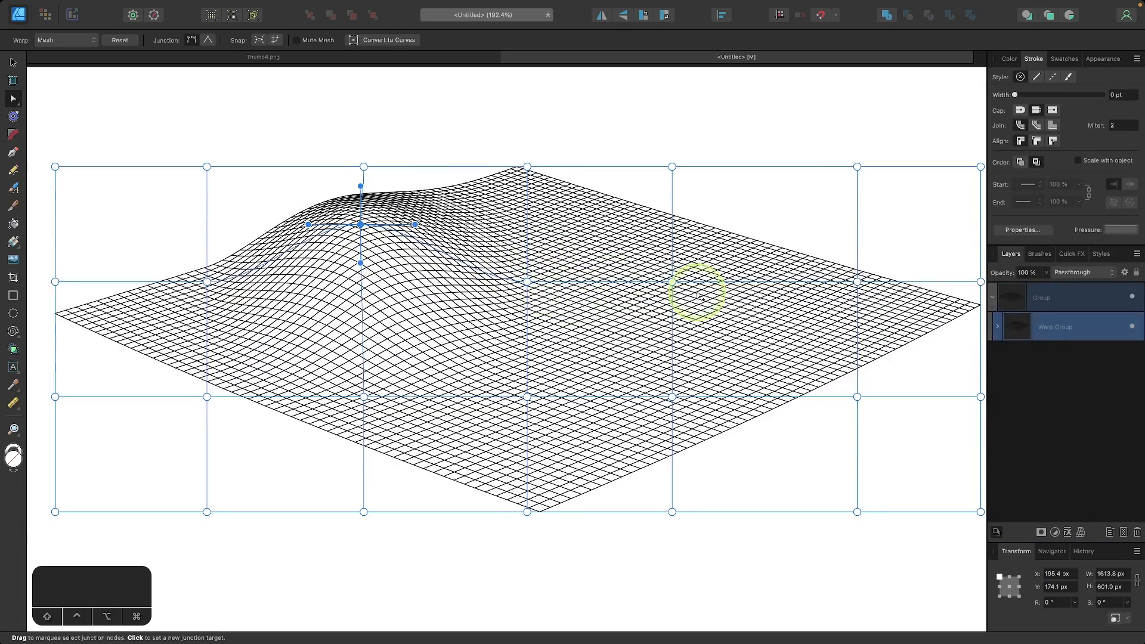
{"action": "left_click_drag", "start_coordinate": [672, 280], "coordinate": [674, 203]}
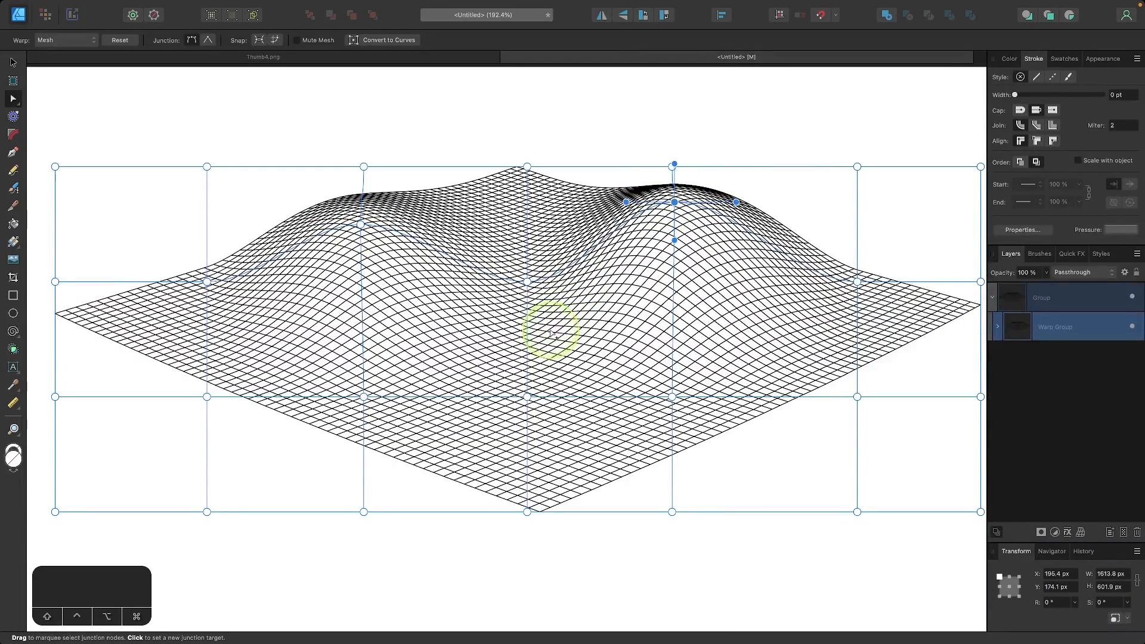
{"action": "left_click_drag", "start_coordinate": [524, 396], "coordinate": [526, 303]}
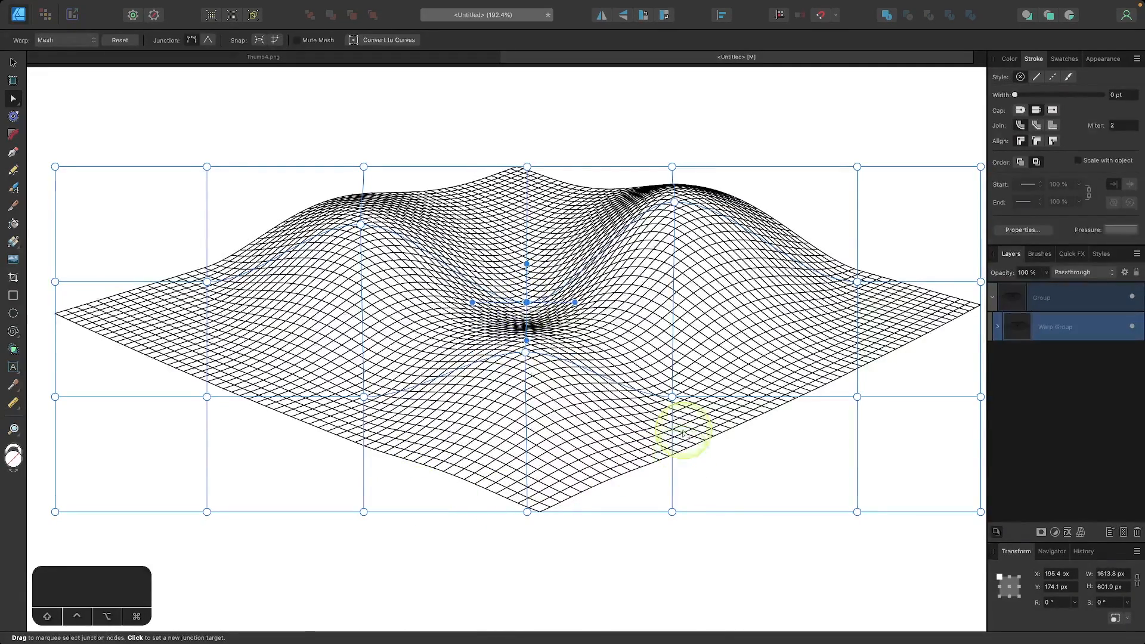
Step: Refine the waves by shifting the lower mesh nodes beside the centre and near the left edge, heightening the left peak and adjusting the central bulge
{"action": "left_click_drag", "start_coordinate": [677, 405], "coordinate": [692, 412]}
{"action": "left_click_drag", "start_coordinate": [207, 396], "coordinate": [227, 369]}
{"action": "mouse_move", "coordinate": [526, 353]}
{"action": "left_mouse_down"}
{"action": "mouse_move", "coordinate": [527, 328]}
{"action": "mouse_move", "coordinate": [527, 338]}
{"action": "left_mouse_up"}
{"action": "left_click_drag", "start_coordinate": [361, 226], "coordinate": [356, 201]}
{"action": "left_click_drag", "start_coordinate": [527, 339], "coordinate": [525, 344]}
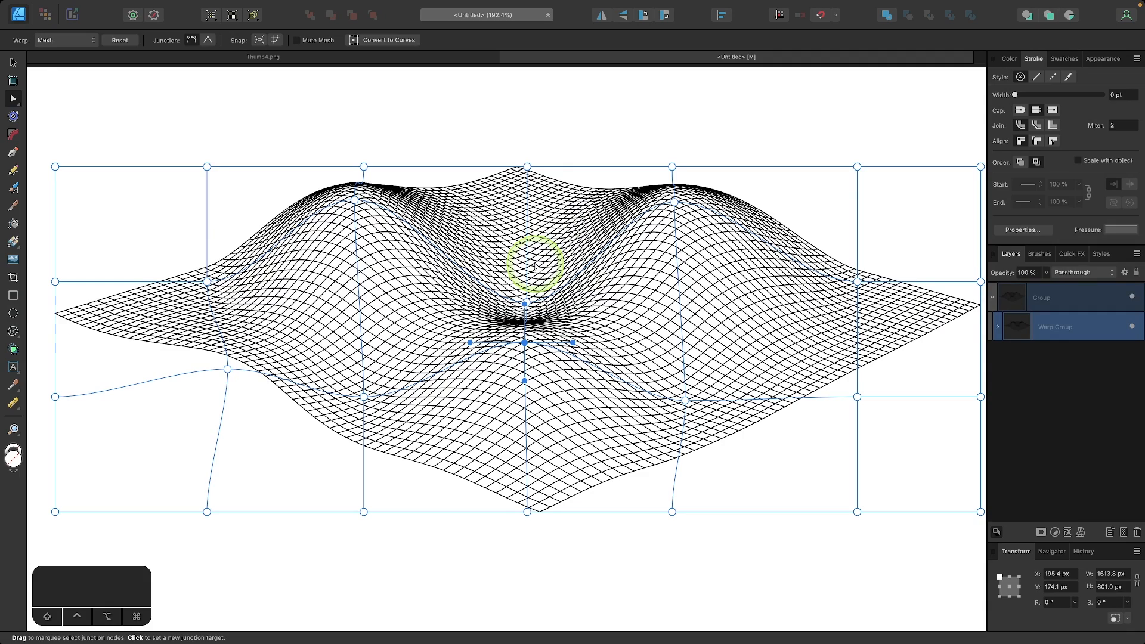
Step: Move the whole warped grid group off the page onto the dark pasteboard to its left
{"action": "key", "text": "super+0"}
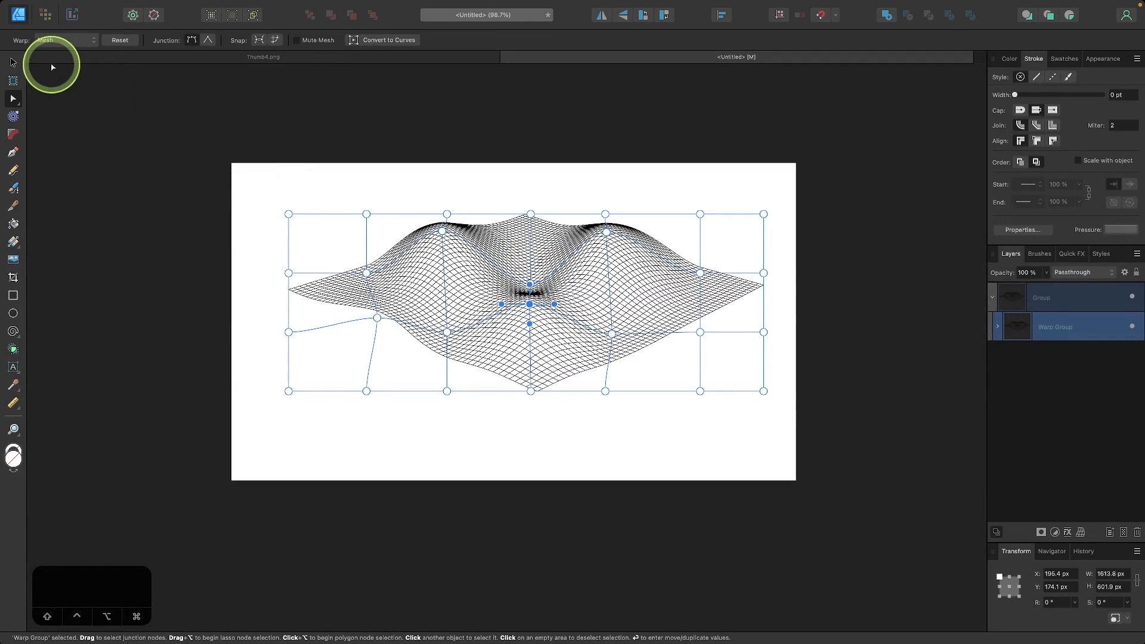
{"action": "left_click", "coordinate": [15, 63]}
{"action": "left_click", "coordinate": [524, 411]}
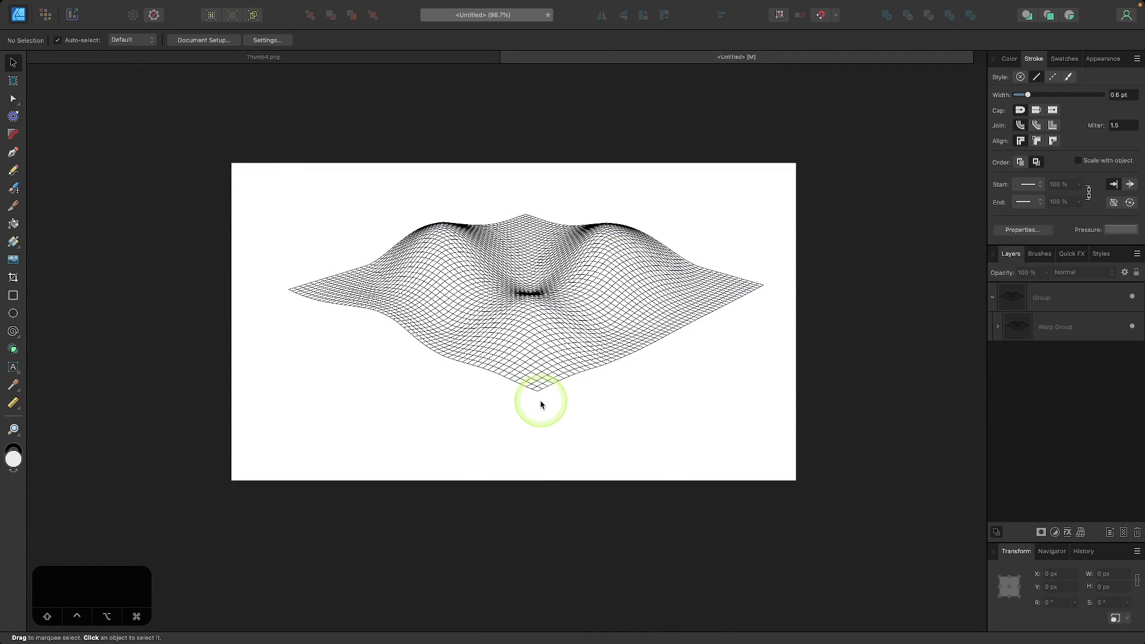
{"action": "scroll", "coordinate": [540, 404], "scroll_direction": "down", "scroll_amount": 3}
{"action": "scroll", "coordinate": [541, 402], "scroll_direction": "left", "scroll_amount": 3}
{"action": "left_click_drag", "start_coordinate": [677, 345], "coordinate": [238, 336]}
{"action": "scroll", "coordinate": [239, 334], "scroll_direction": "up", "scroll_amount": 5}
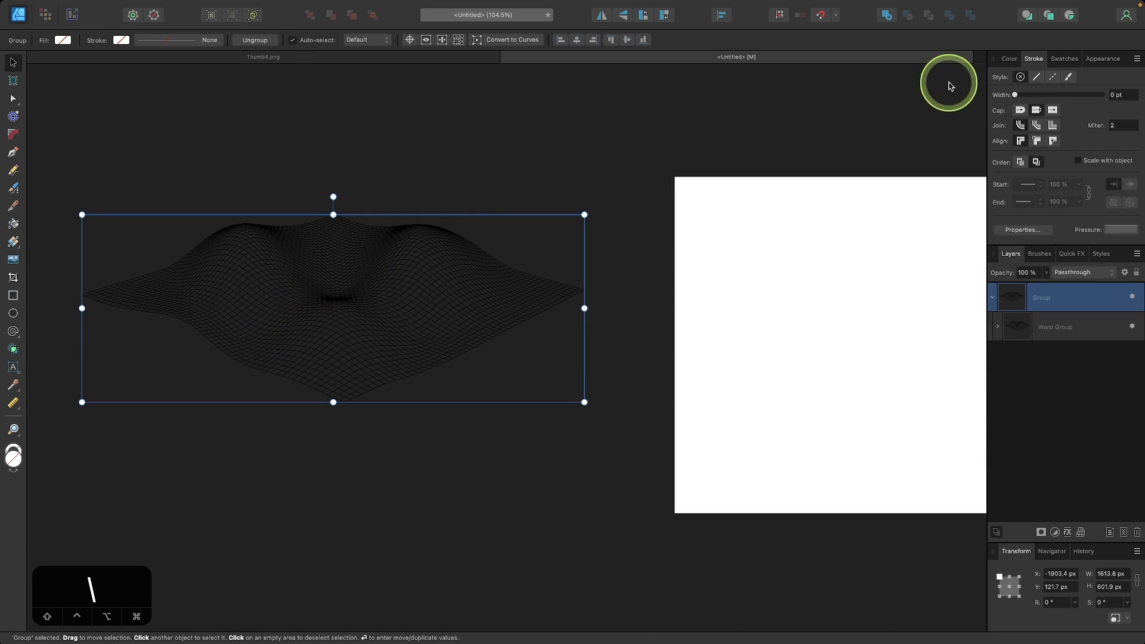
Step: Set the grid group's stroke colour to white (FFFFFF)
{"action": "left_click", "coordinate": [1010, 61]}
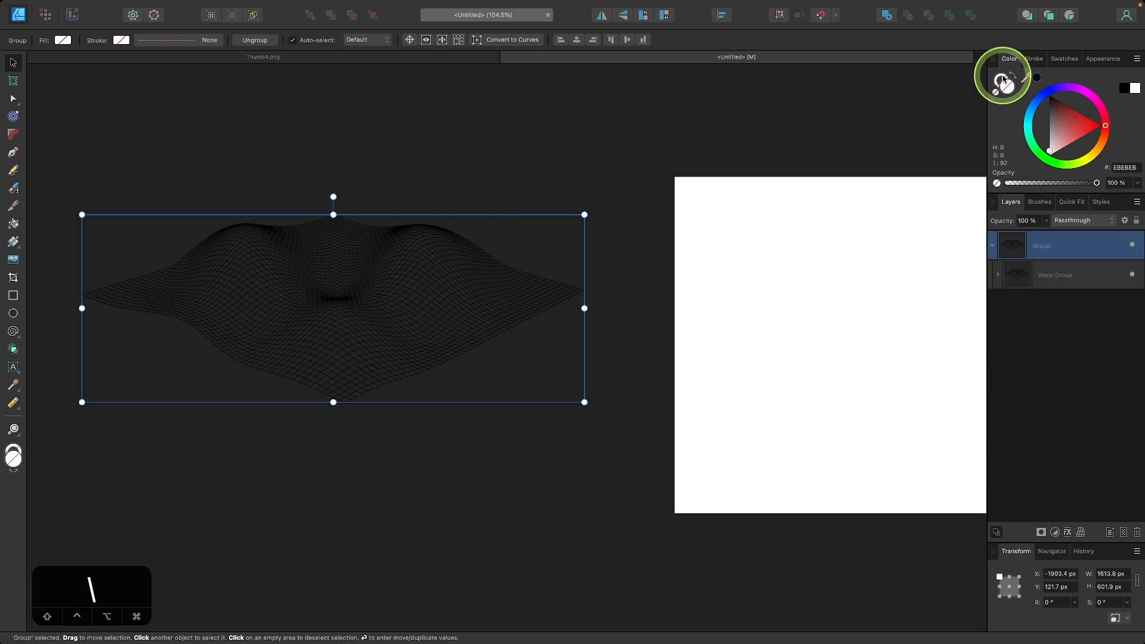
{"action": "left_click_drag", "start_coordinate": [1070, 131], "coordinate": [1010, 212]}
{"action": "left_click", "coordinate": [393, 482]}
{"action": "scroll", "coordinate": [284, 298], "scroll_direction": "up", "scroll_amount": 3}
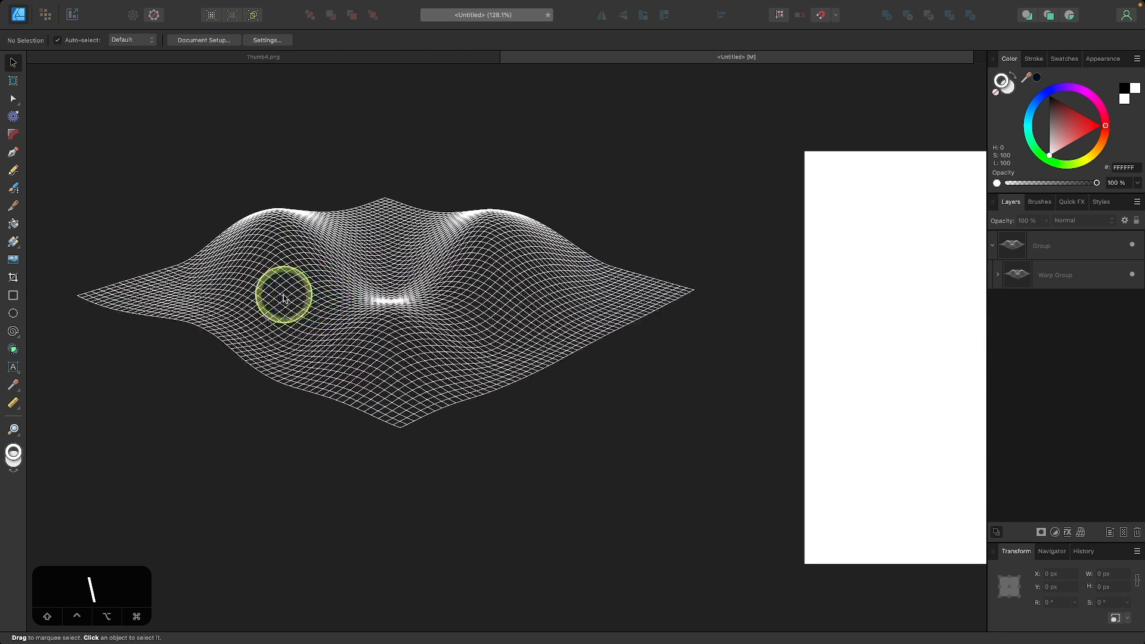
Step: Thin the white grid group's stroke width to 0.2 pt and deselect it
{"action": "left_click", "coordinate": [435, 335]}
{"action": "left_click", "coordinate": [1034, 60]}
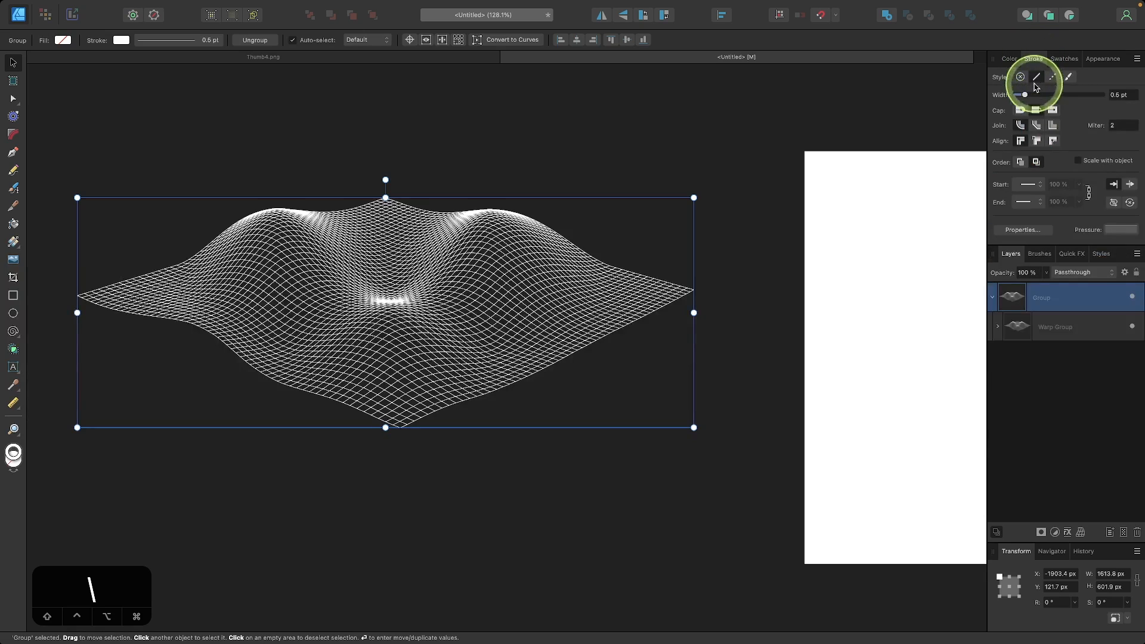
{"action": "mouse_move", "coordinate": [1031, 95]}
{"action": "left_mouse_down"}
{"action": "mouse_move", "coordinate": [1022, 91]}
{"action": "mouse_move", "coordinate": [1021, 109]}
{"action": "left_mouse_up"}
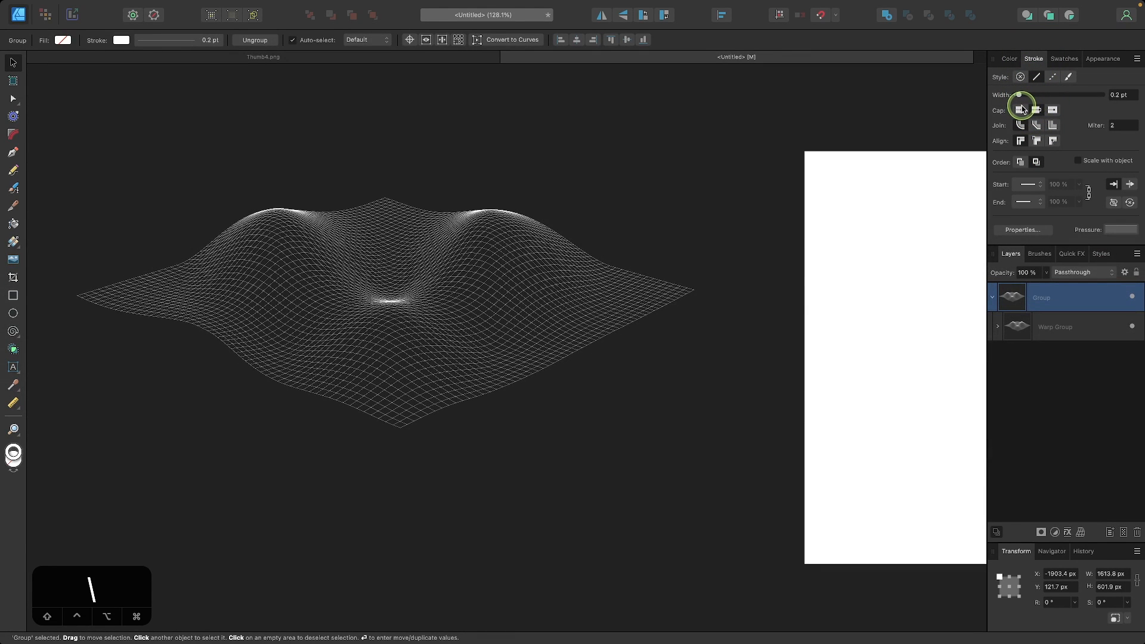
{"action": "left_click", "coordinate": [708, 322]}
{"action": "scroll", "coordinate": [483, 384], "scroll_direction": "up", "scroll_amount": 2}
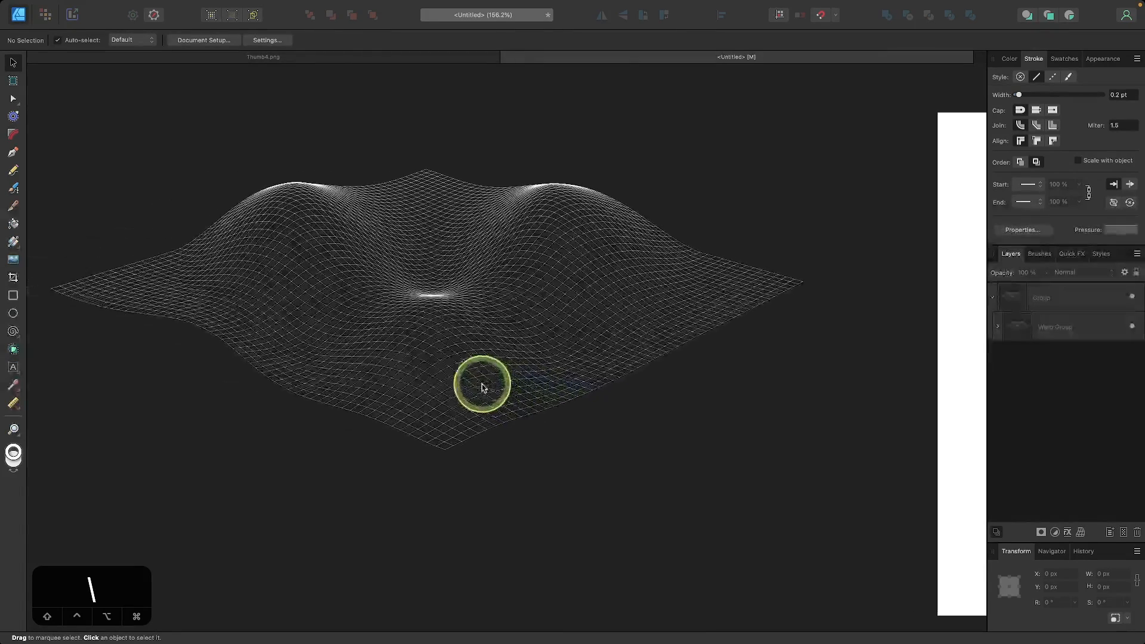
{"action": "scroll", "coordinate": [483, 386], "scroll_direction": "left", "scroll_amount": 3}
{"action": "scroll", "coordinate": [483, 386], "scroll_direction": "left", "scroll_amount": 4}
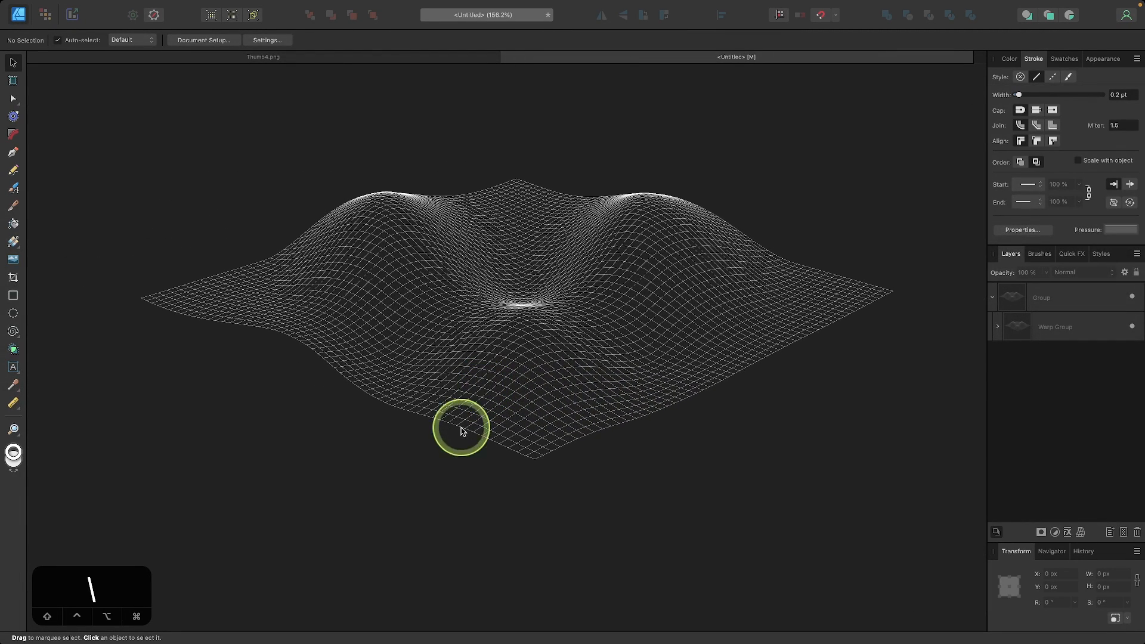